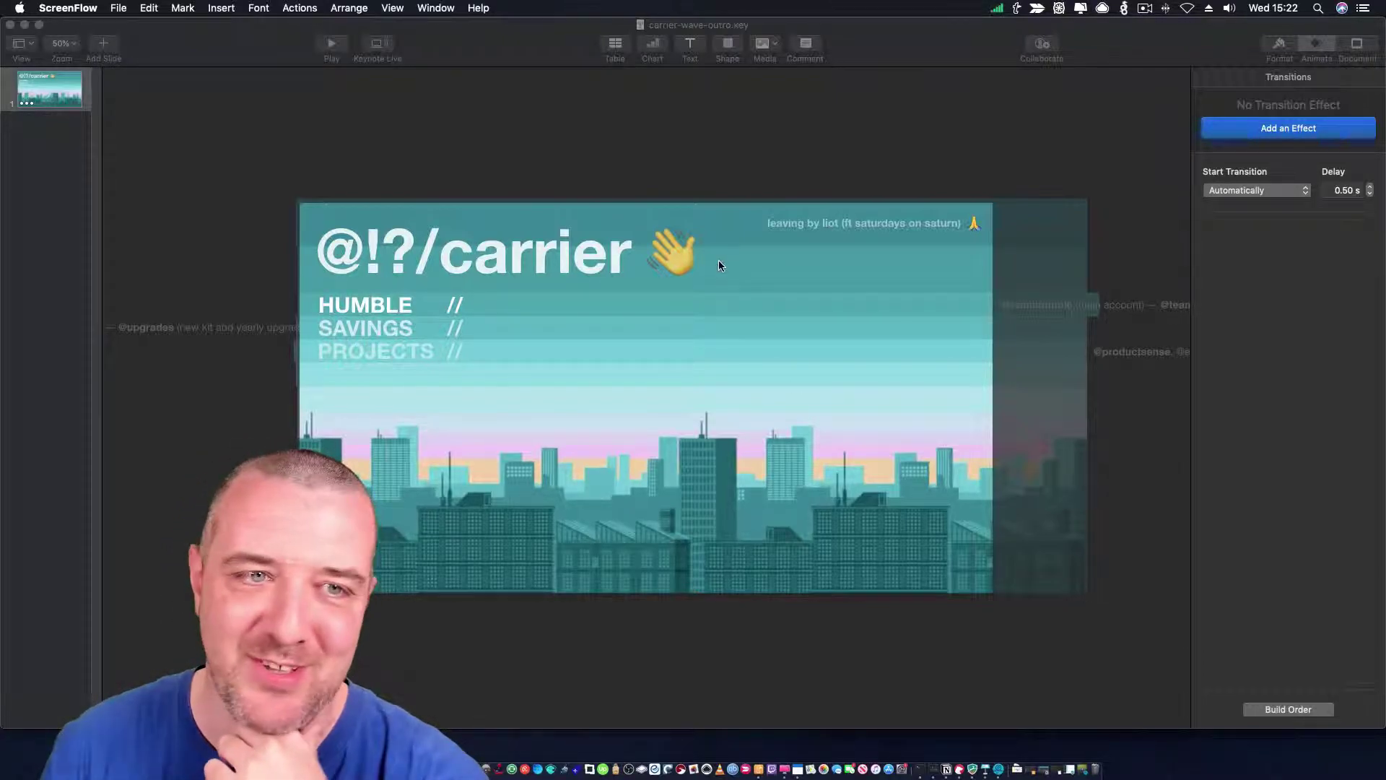
- Bring the Keynote window with carrier-wave-outro.key to the front
{"action": "left_click", "coordinate": [527, 123]}
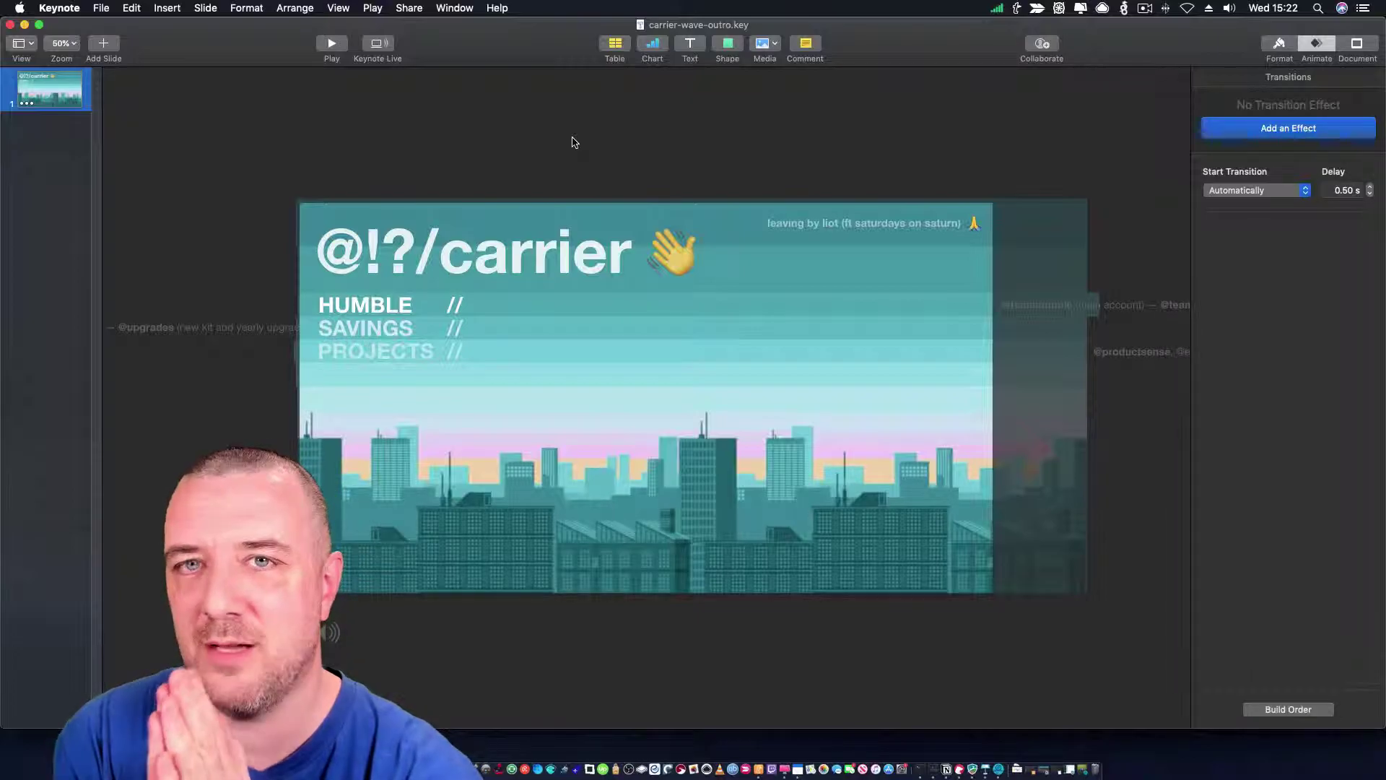
{"action": "left_click", "coordinate": [333, 44]}
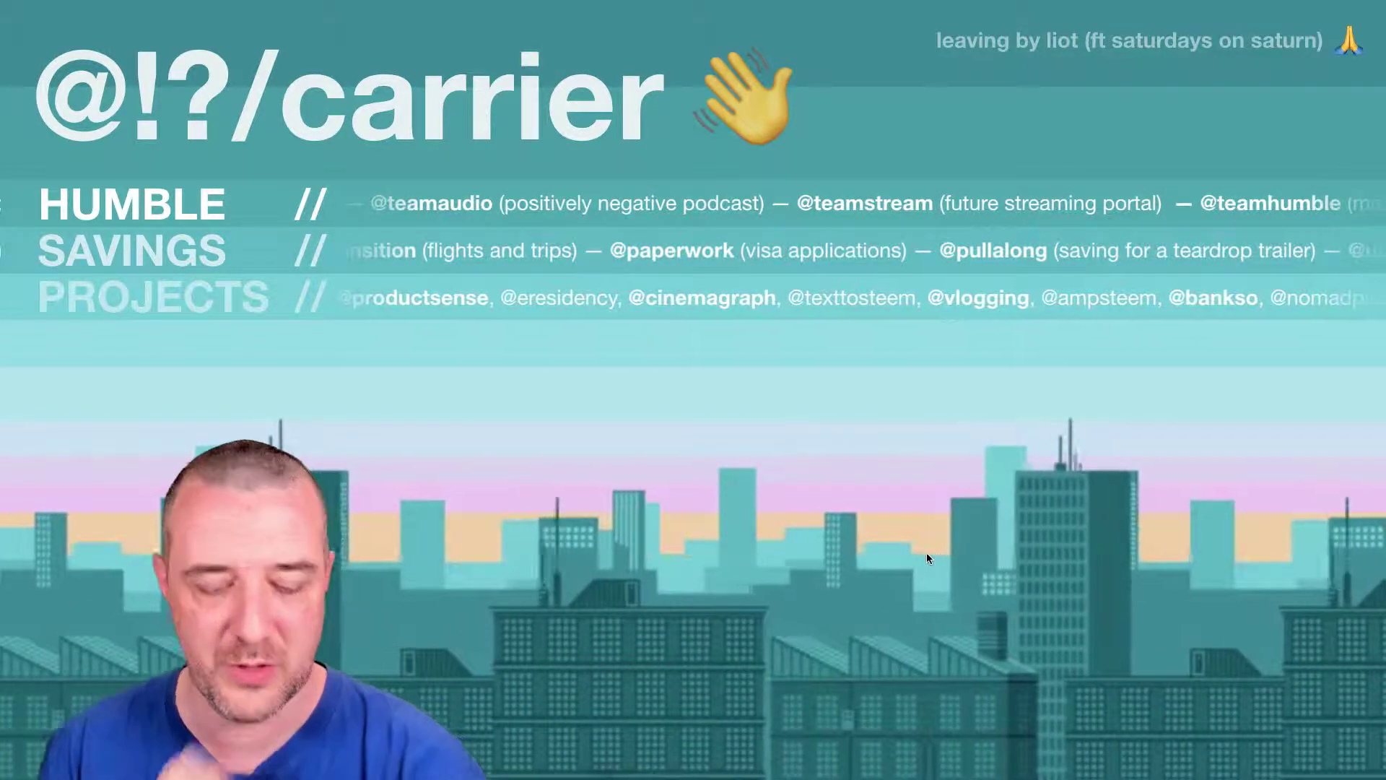
{"action": "key", "text": "Escape"}
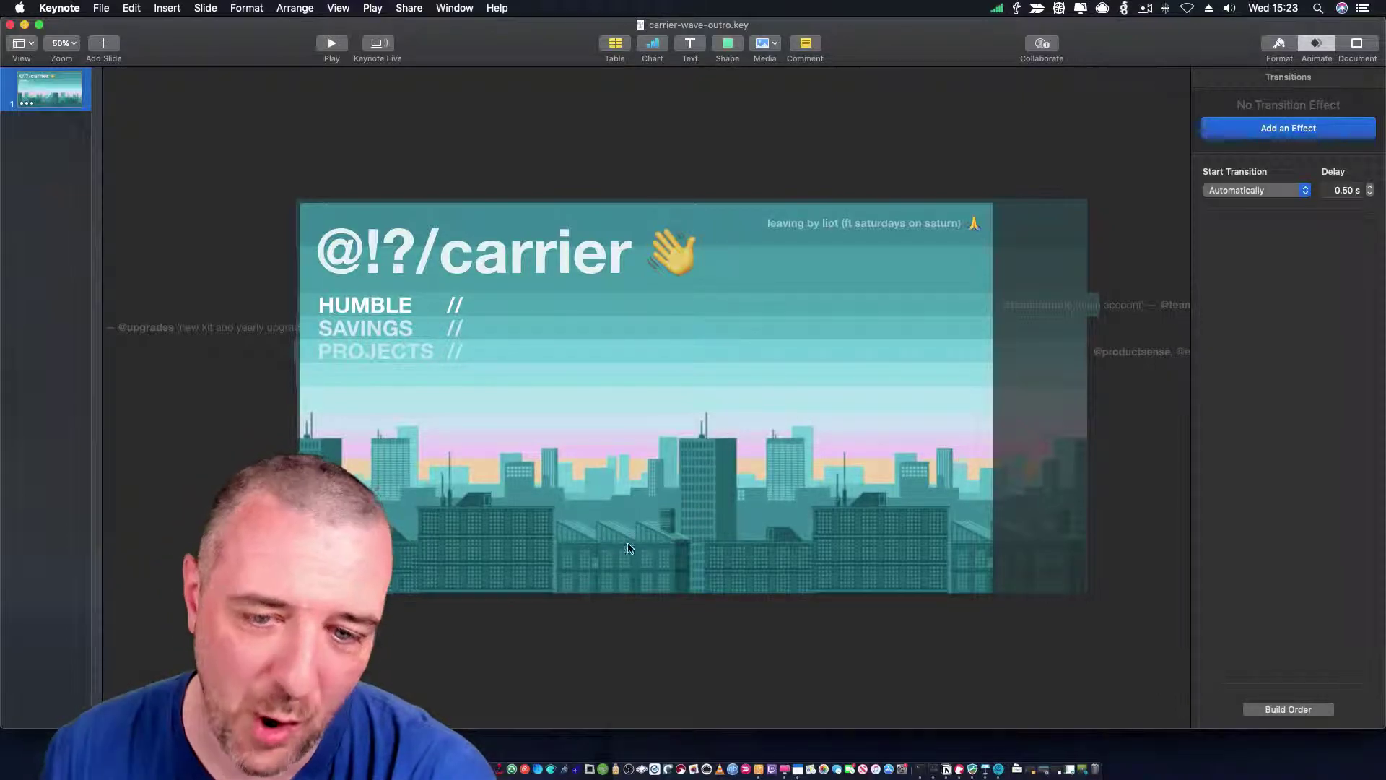
- Drag the skyline movie around and drop it slightly left, flush with the slide's left edge
{"action": "left_click", "coordinate": [696, 552]}
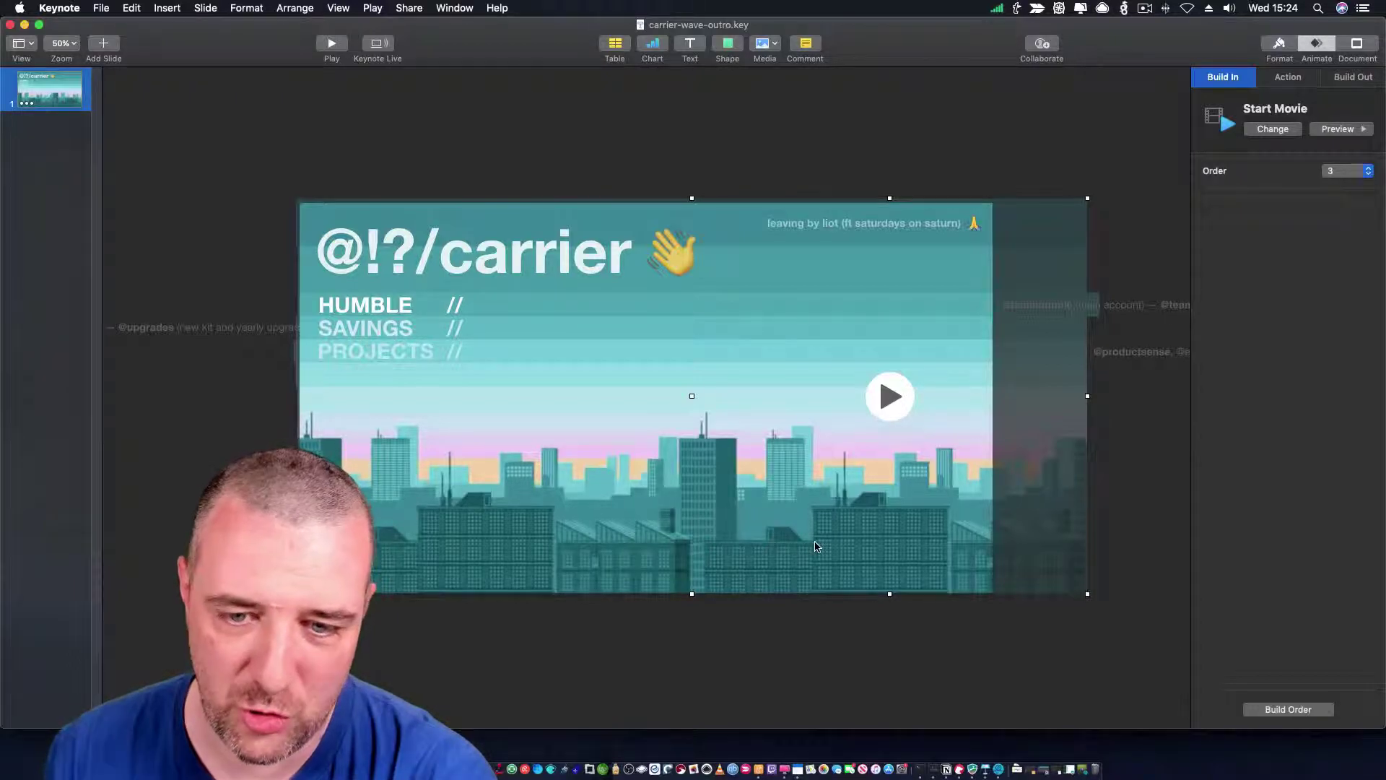
{"action": "left_click_drag", "start_coordinate": [816, 546], "coordinate": [640, 622]}
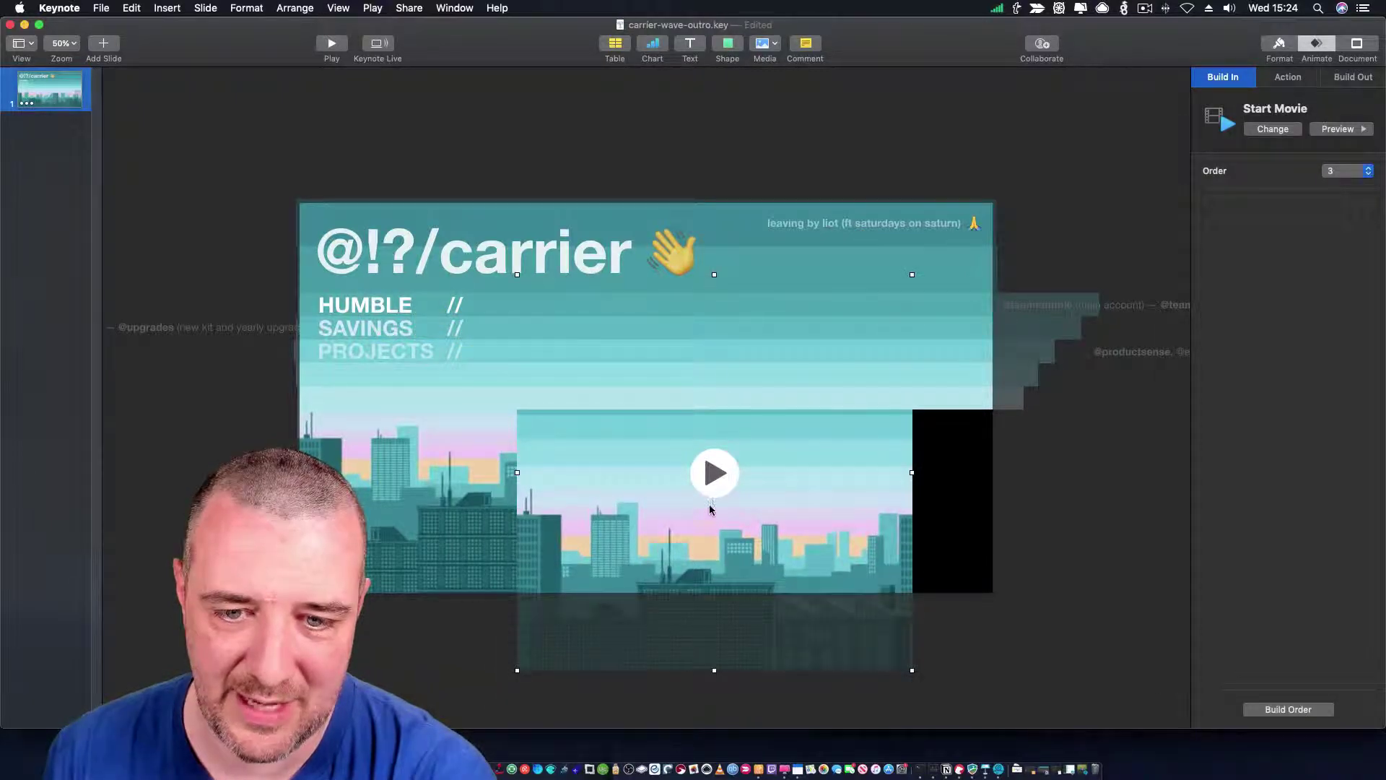
{"action": "mouse_move", "coordinate": [715, 472]}
{"action": "left_mouse_down"}
{"action": "mouse_move", "coordinate": [730, 610]}
{"action": "mouse_move", "coordinate": [741, 473]}
{"action": "left_mouse_up"}
{"action": "left_click_drag", "start_coordinate": [747, 525], "coordinate": [790, 514]}
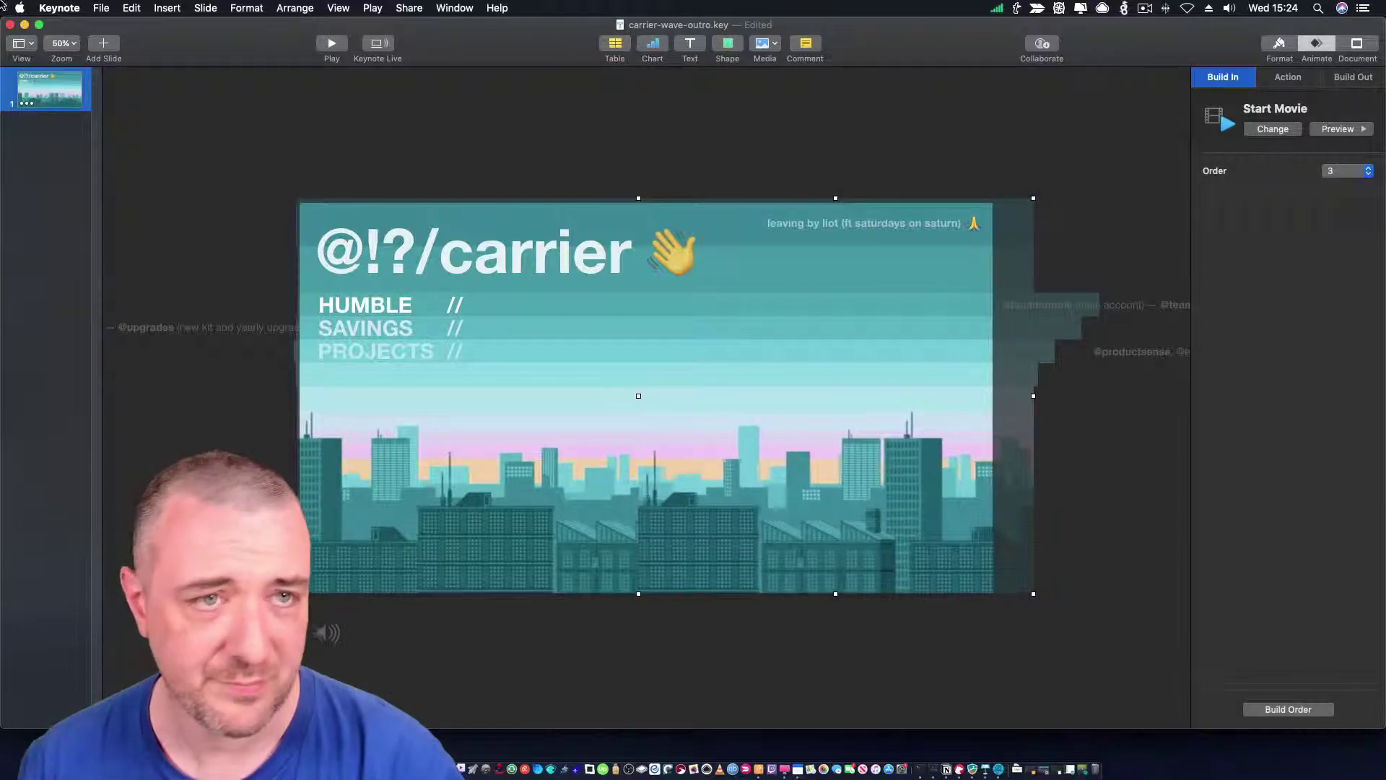
- Undo the earlier skyline movie moves with Edit > Undo Move
{"action": "left_click", "coordinate": [132, 9]}
{"action": "left_click", "coordinate": [138, 25]}
{"action": "left_click", "coordinate": [132, 9]}
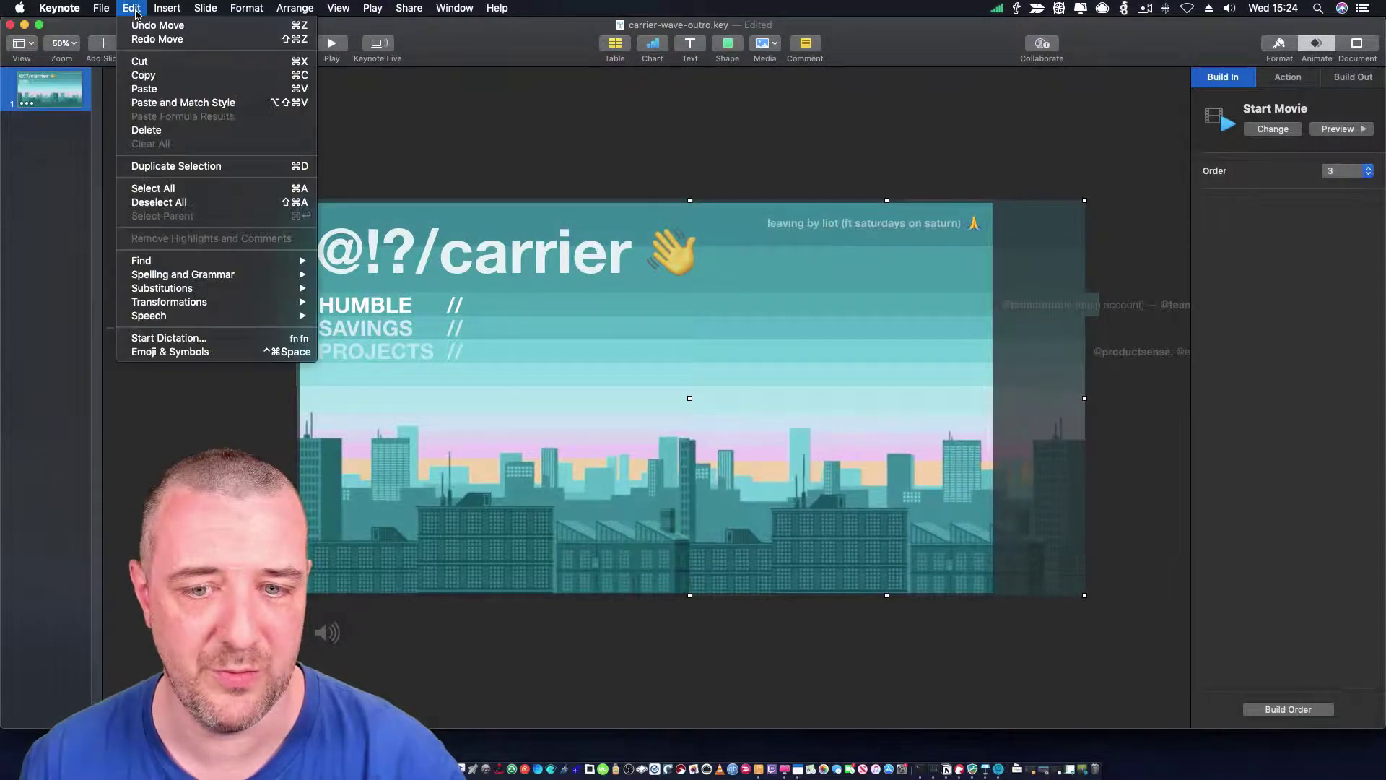
{"action": "left_click", "coordinate": [139, 25]}
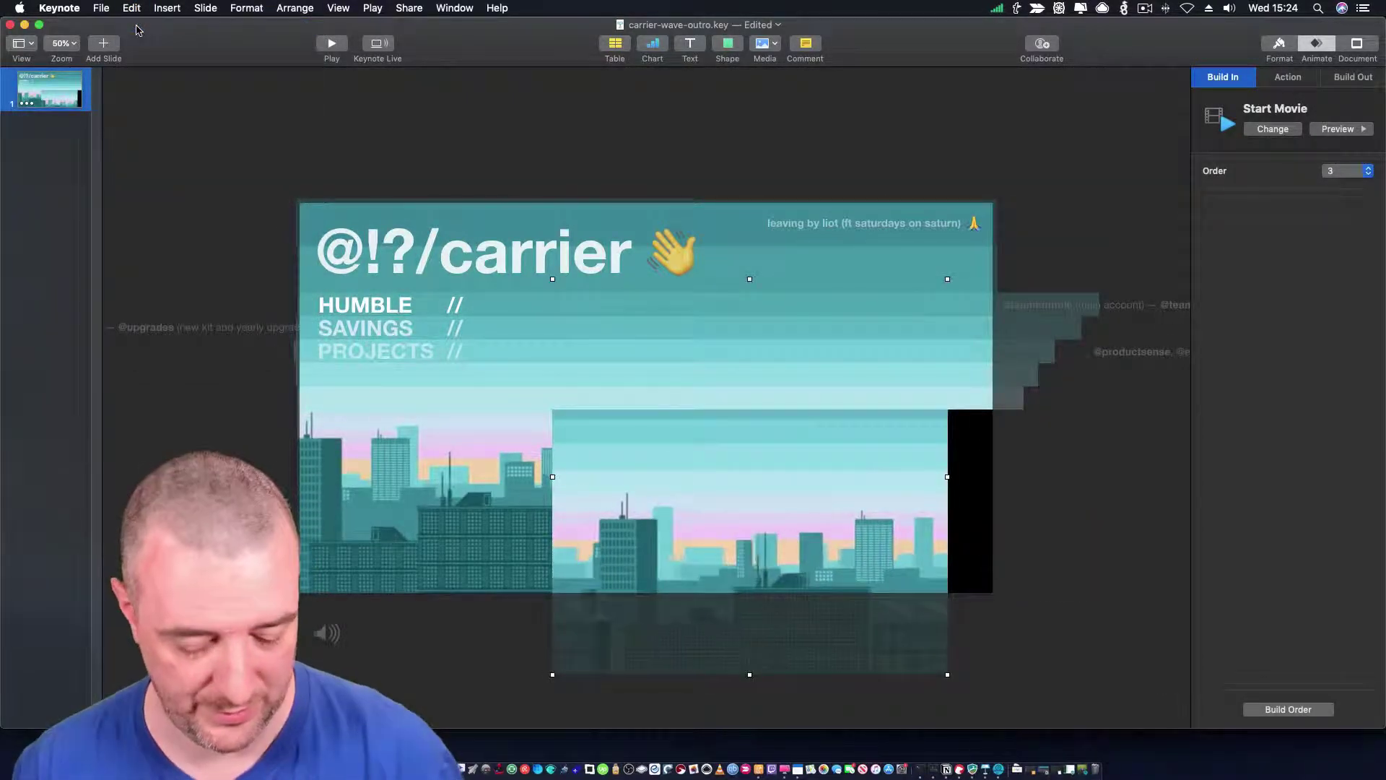
{"action": "left_click", "coordinate": [132, 9]}
{"action": "left_click", "coordinate": [134, 26]}
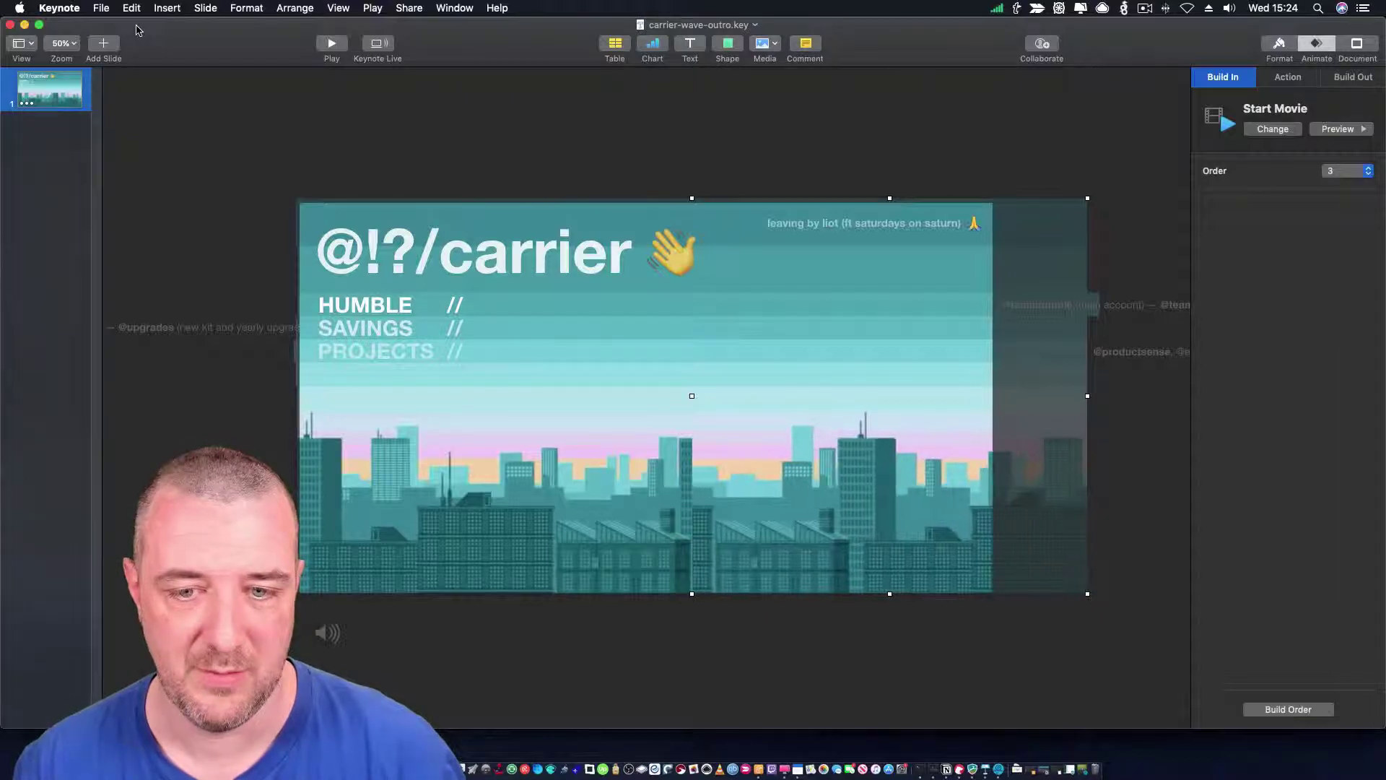
{"action": "left_click", "coordinate": [132, 9]}
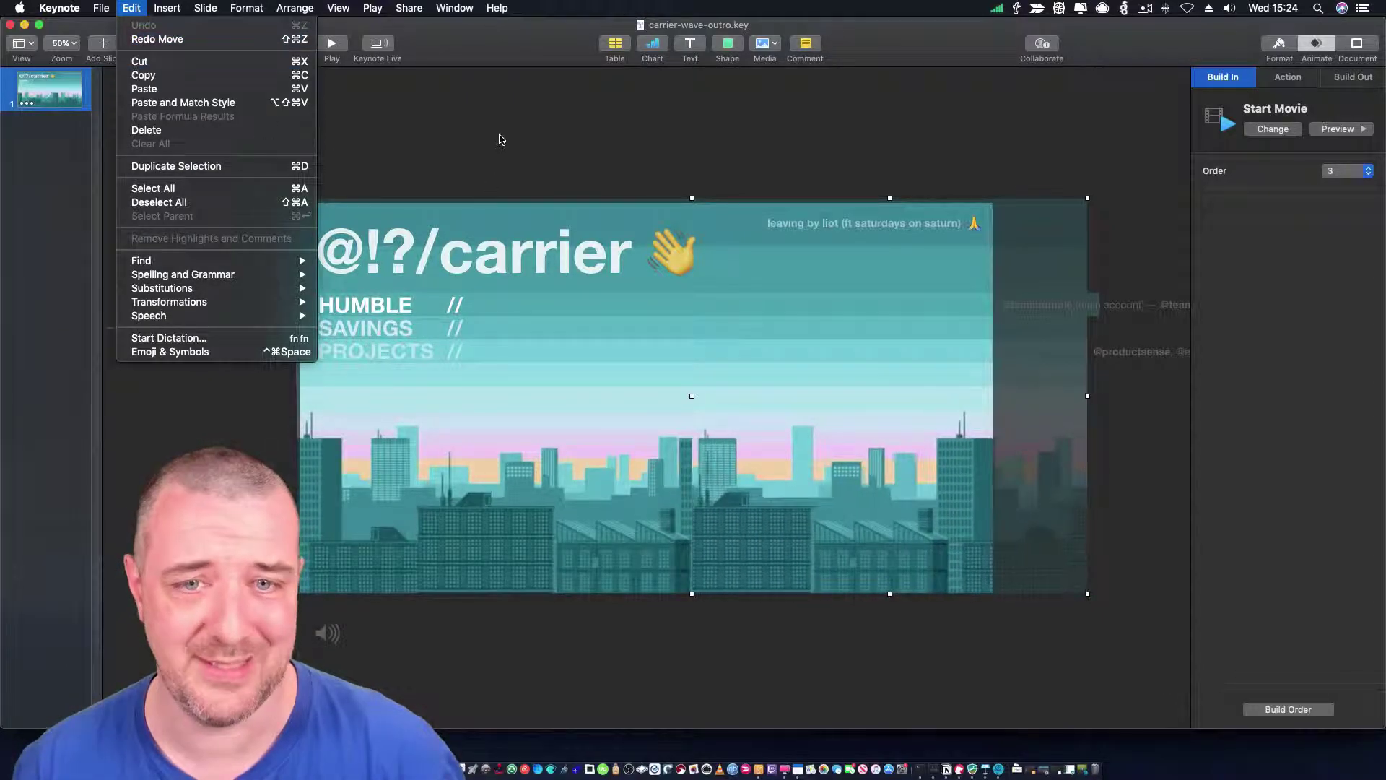
- Nudge the skyline movie right and pull the second movie clip down, exposing black background
{"action": "left_click", "coordinate": [762, 448]}
{"action": "left_click_drag", "start_coordinate": [761, 447], "coordinate": [778, 471]}
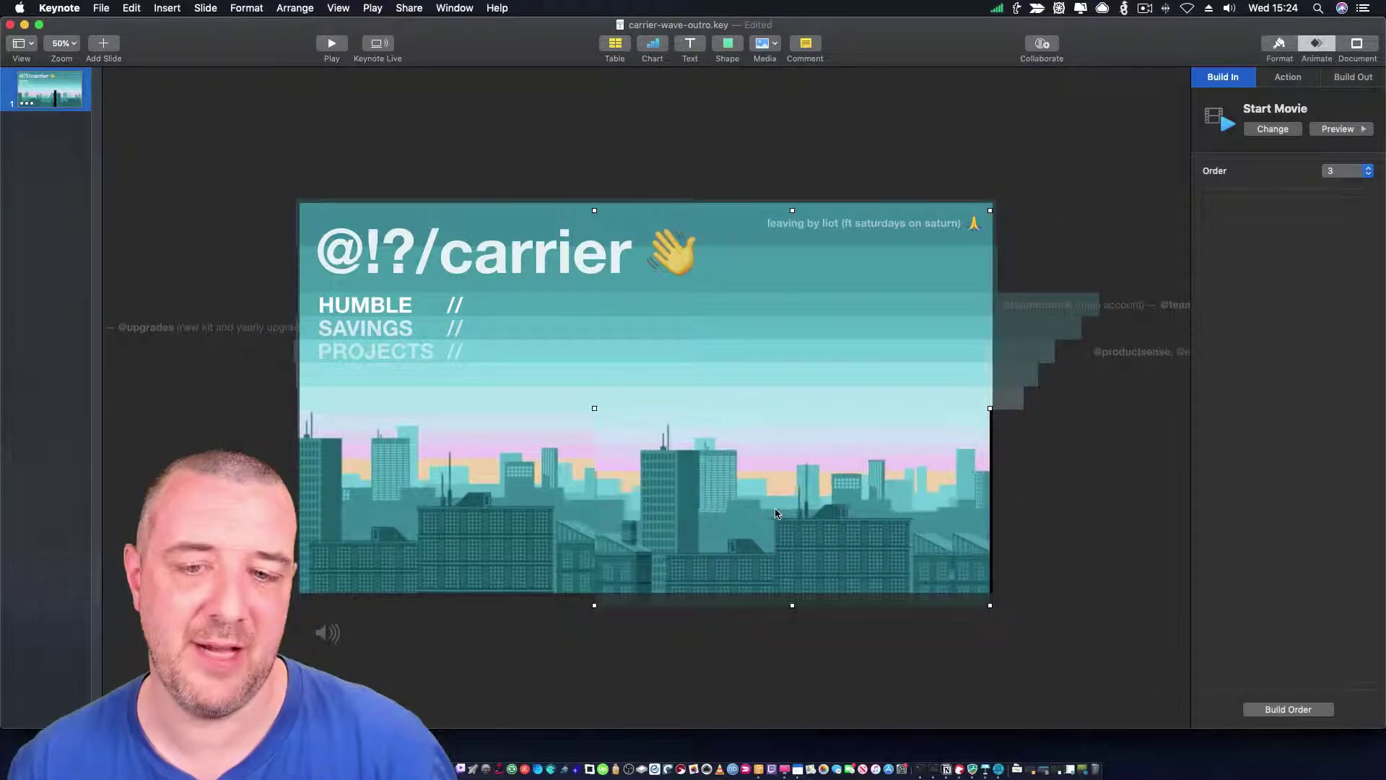
{"action": "left_click", "coordinate": [617, 531]}
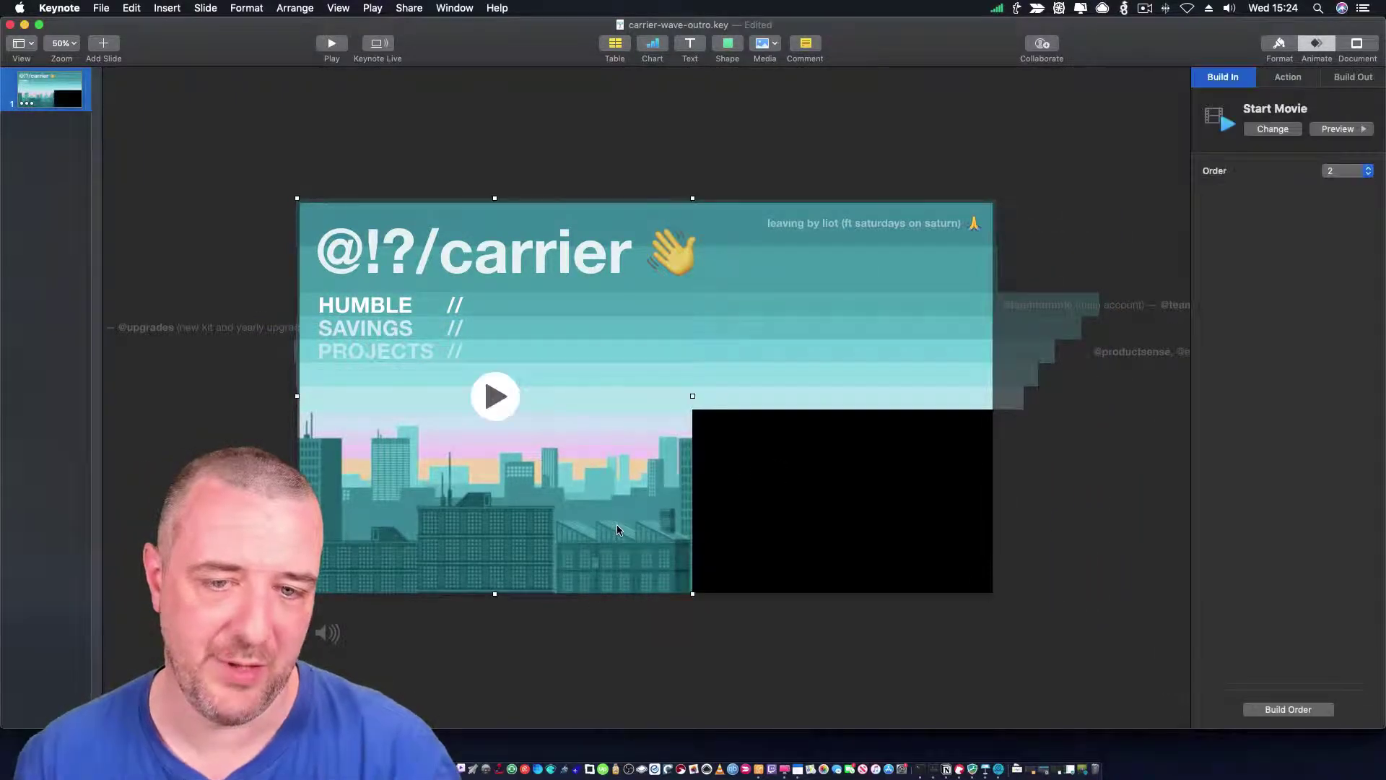
{"action": "left_click_drag", "start_coordinate": [613, 513], "coordinate": [644, 628]}
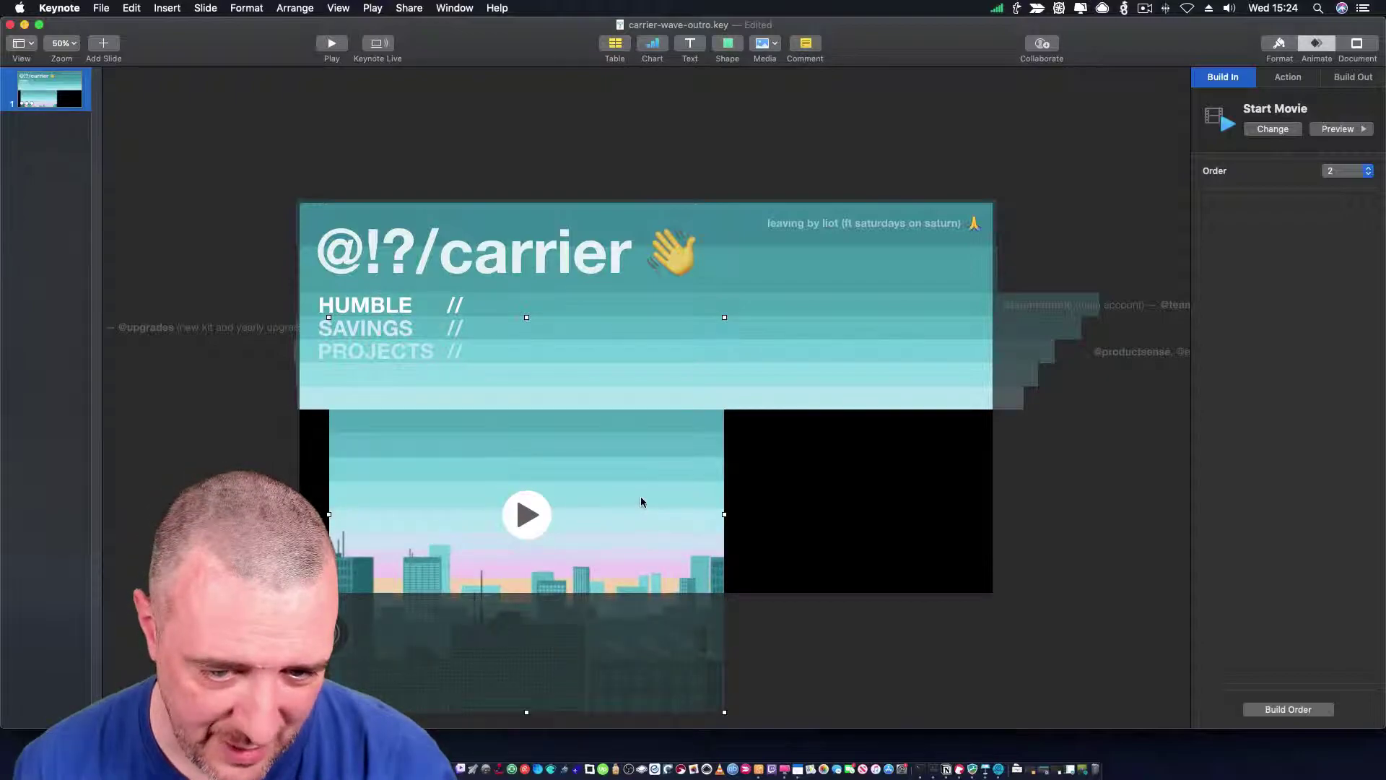
{"action": "left_click_drag", "start_coordinate": [607, 485], "coordinate": [675, 495]}
- Delete the skyline movie, nudge the teal bands down and back, and select the object after PROJECTS //
{"action": "key", "text": "Delete"}
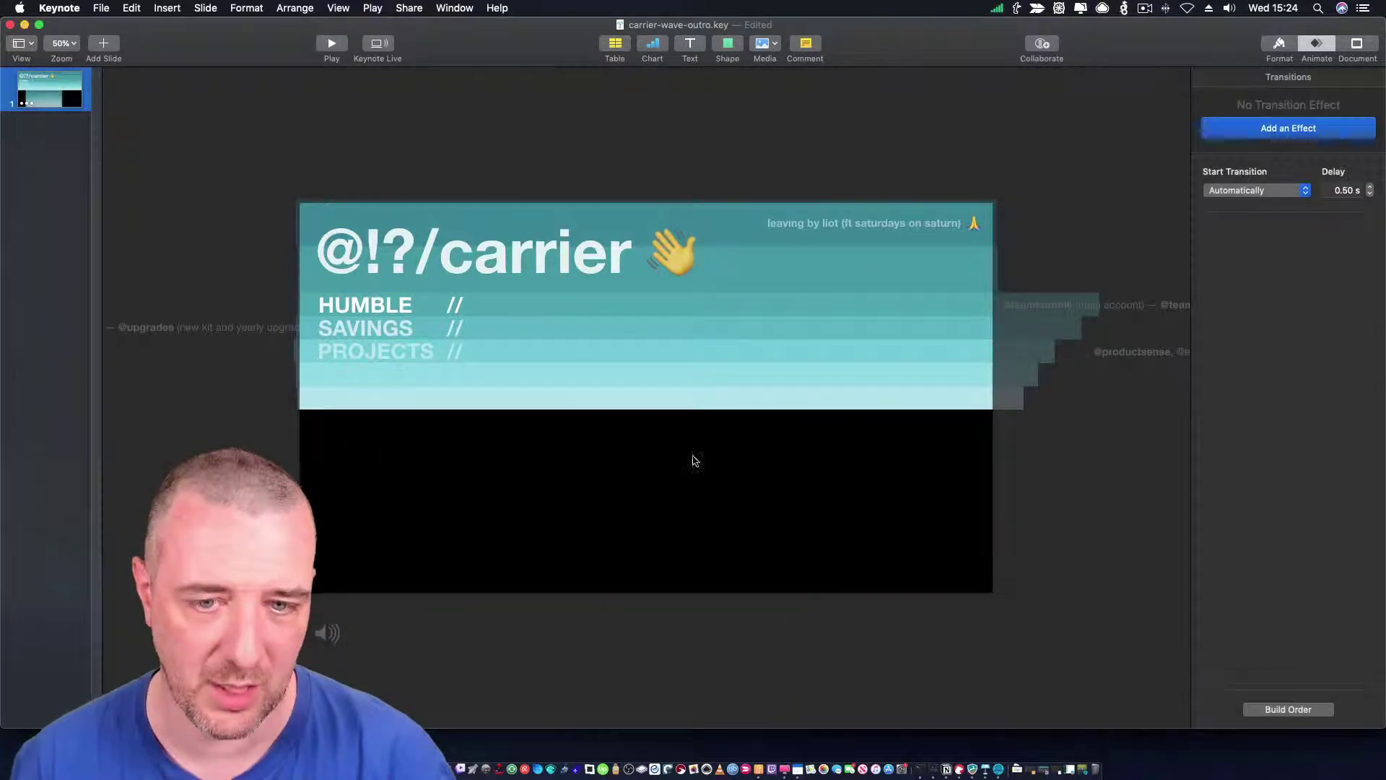
{"action": "left_click", "coordinate": [659, 403]}
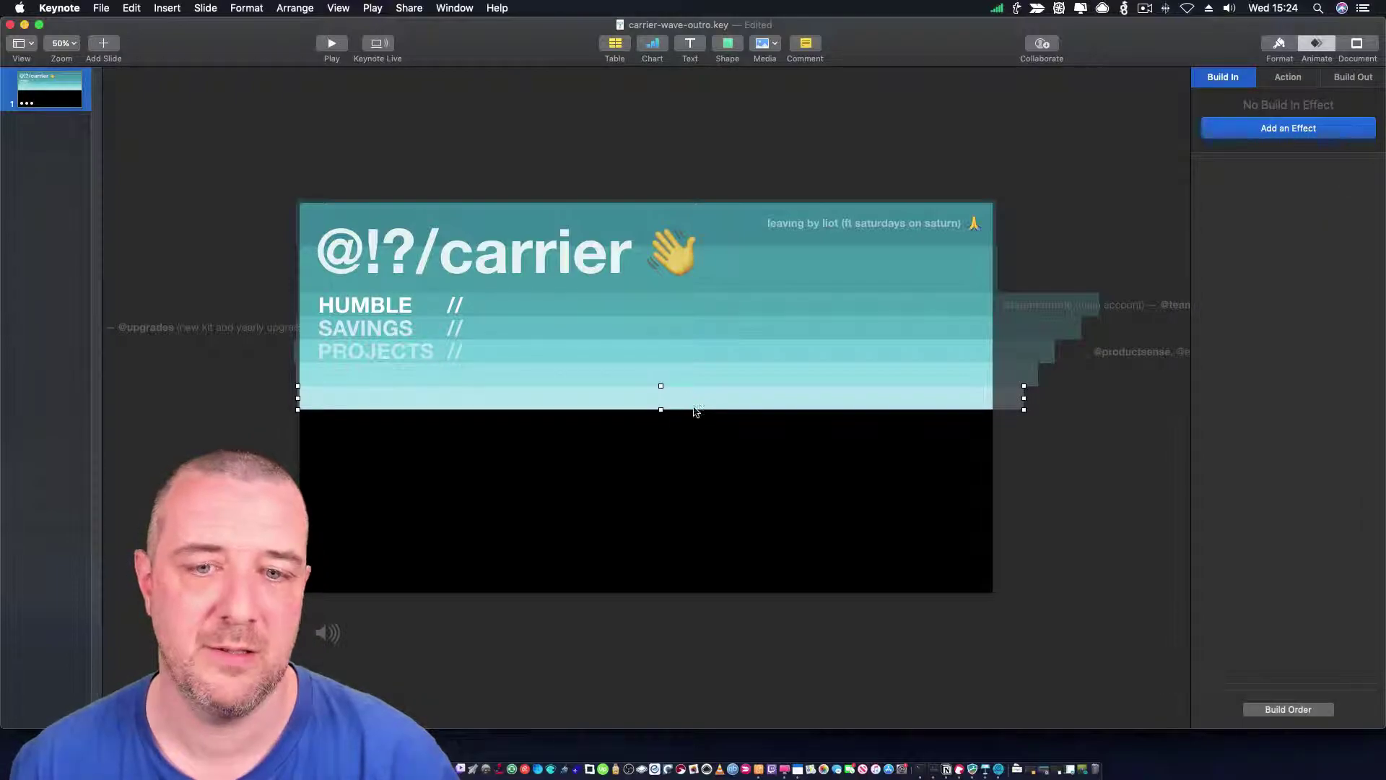
{"action": "left_click_drag", "start_coordinate": [696, 412], "coordinate": [693, 426]}
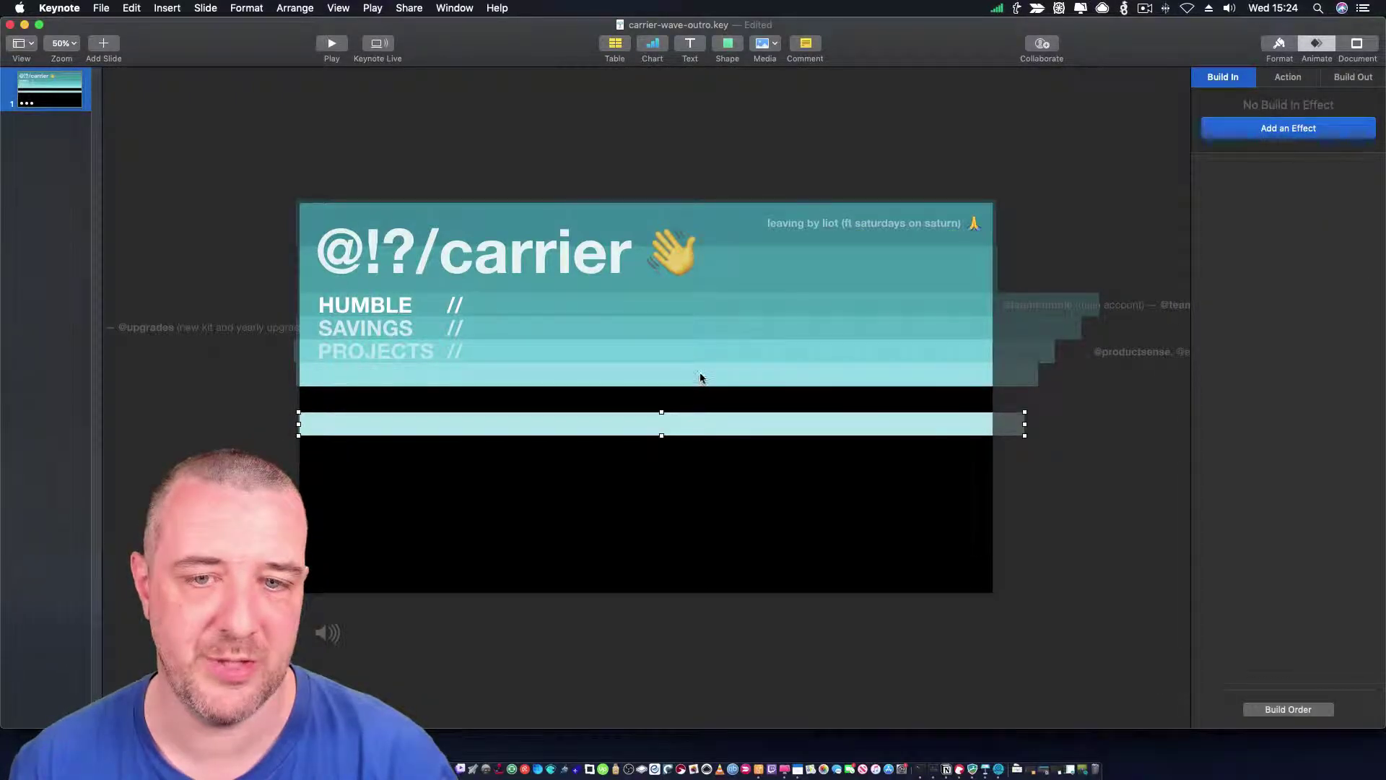
{"action": "mouse_move", "coordinate": [700, 377]}
{"action": "left_mouse_down"}
{"action": "mouse_move", "coordinate": [697, 401]}
{"action": "mouse_move", "coordinate": [701, 378]}
{"action": "left_mouse_up"}
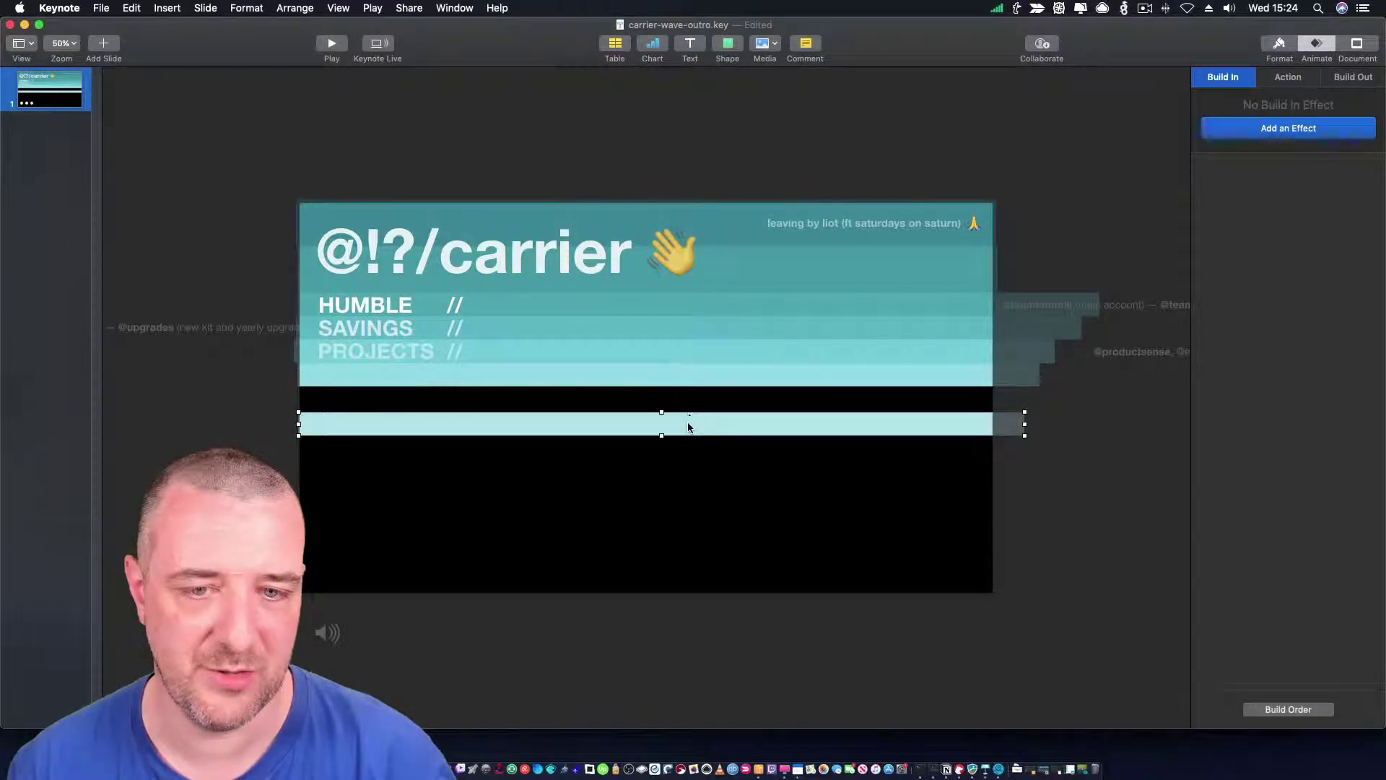
{"action": "left_click_drag", "start_coordinate": [688, 427], "coordinate": [687, 400]}
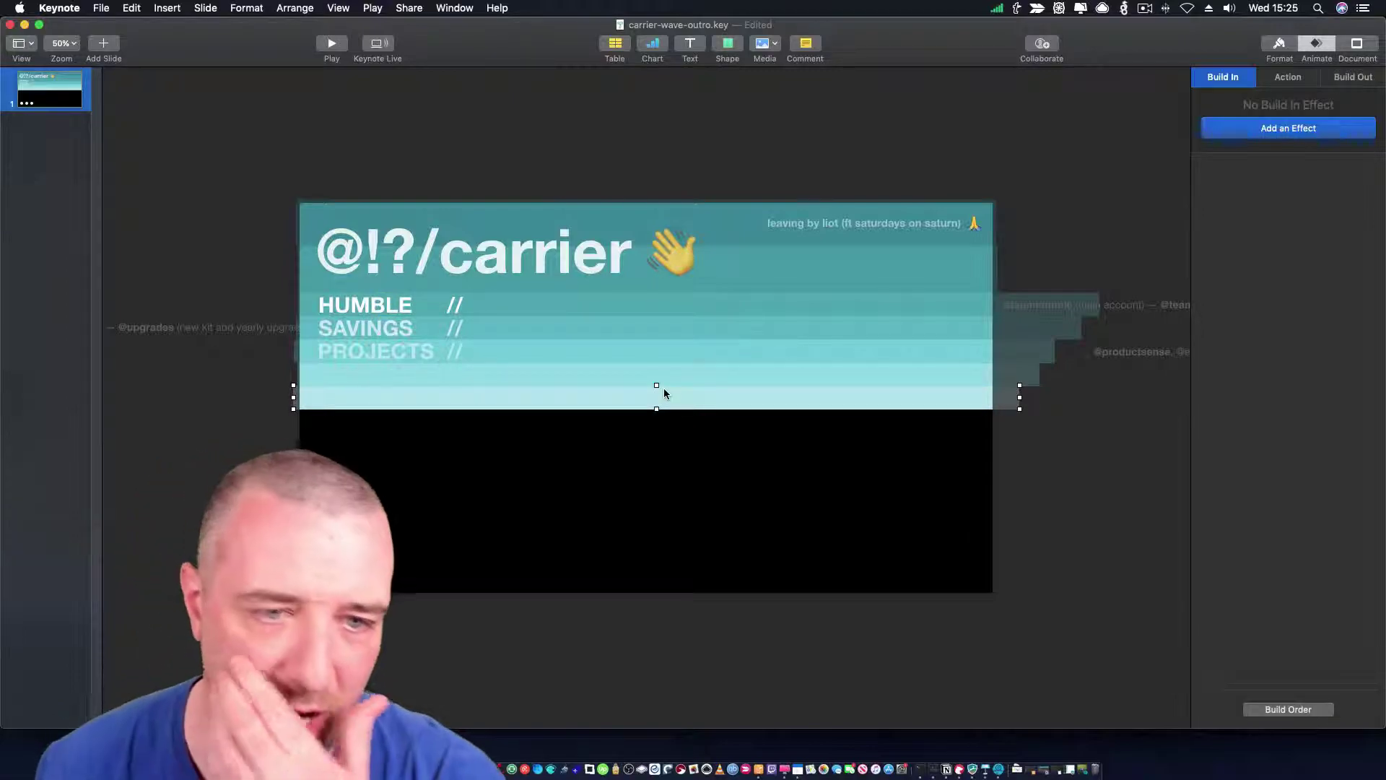
{"action": "left_click", "coordinate": [470, 350]}
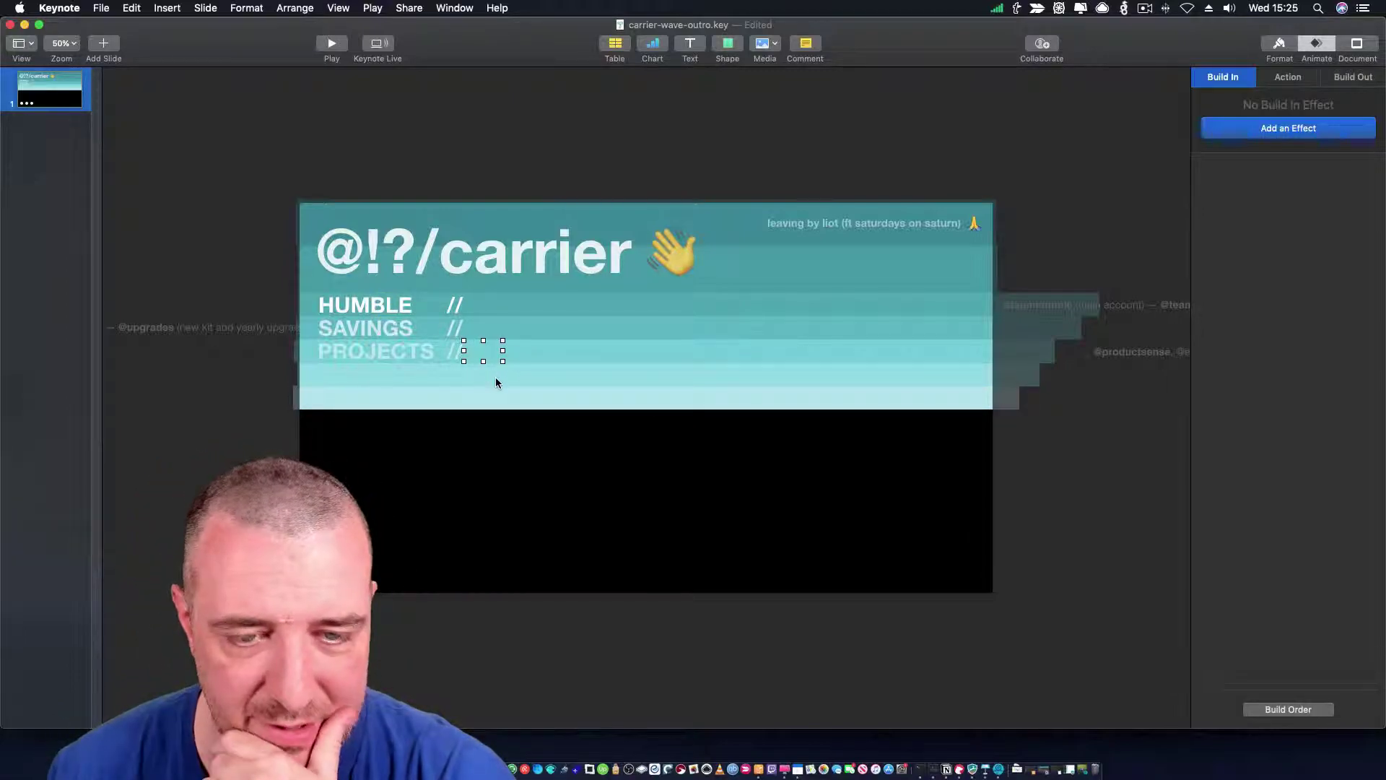
{"action": "left_click", "coordinate": [1148, 359]}
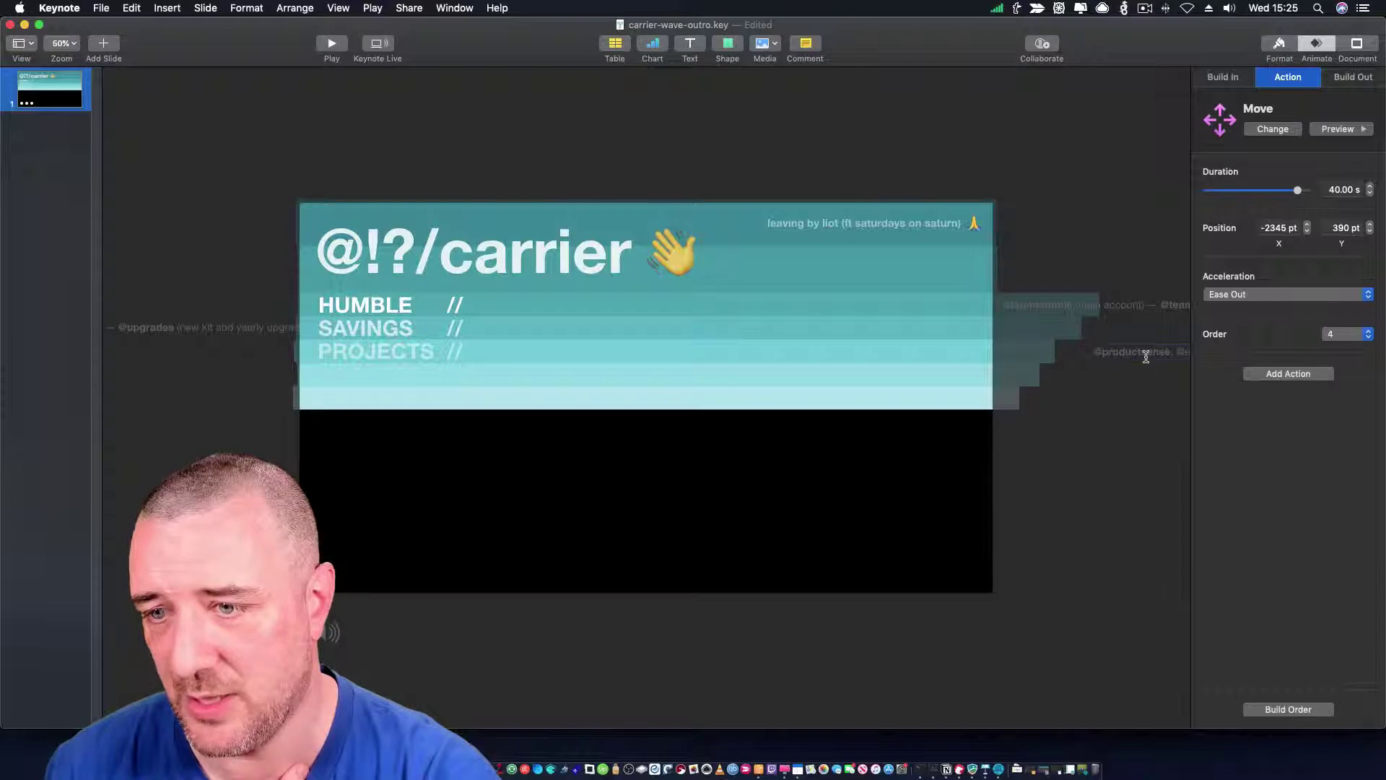
{"action": "left_click_drag", "start_coordinate": [1095, 352], "coordinate": [1383, 355]}
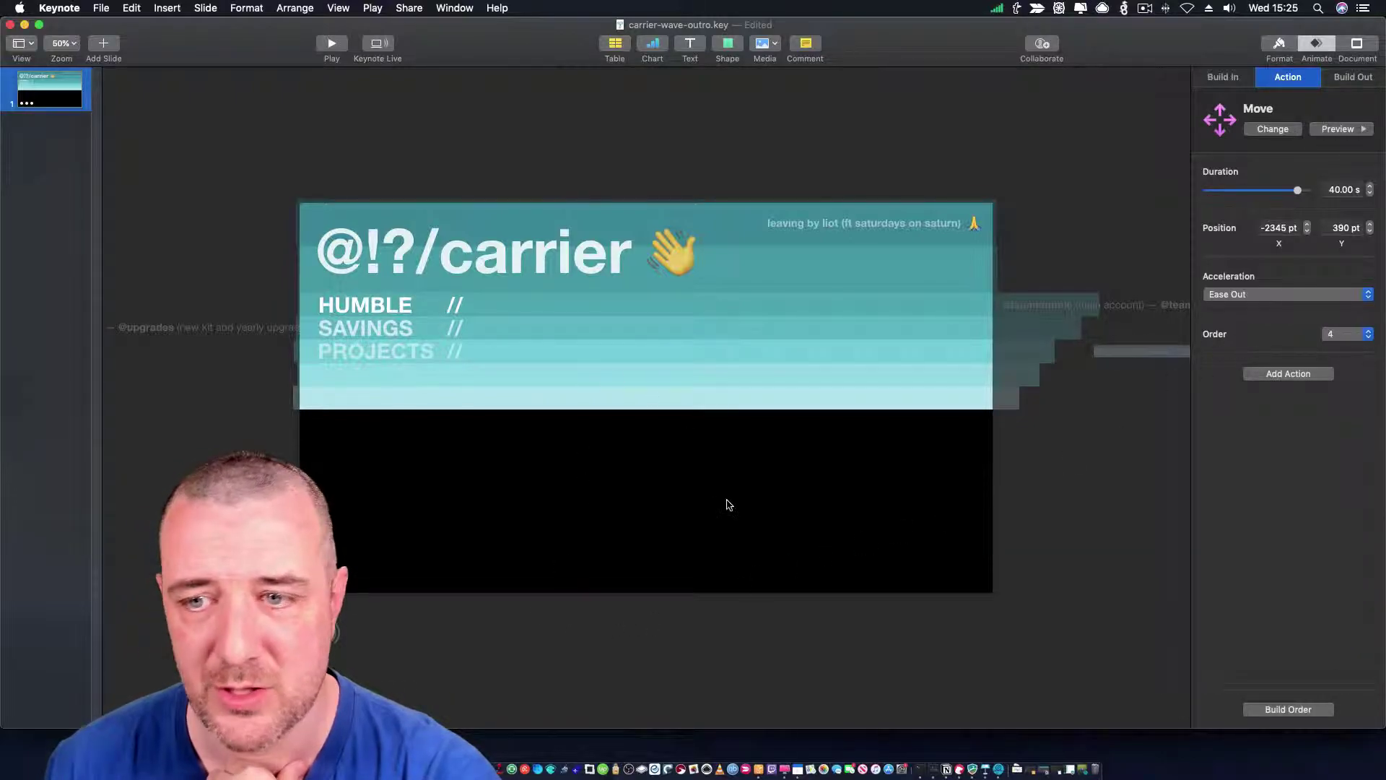
- Zoom the canvas out to 25% and select the thin off-slide text line
{"action": "left_click", "coordinate": [337, 9]}
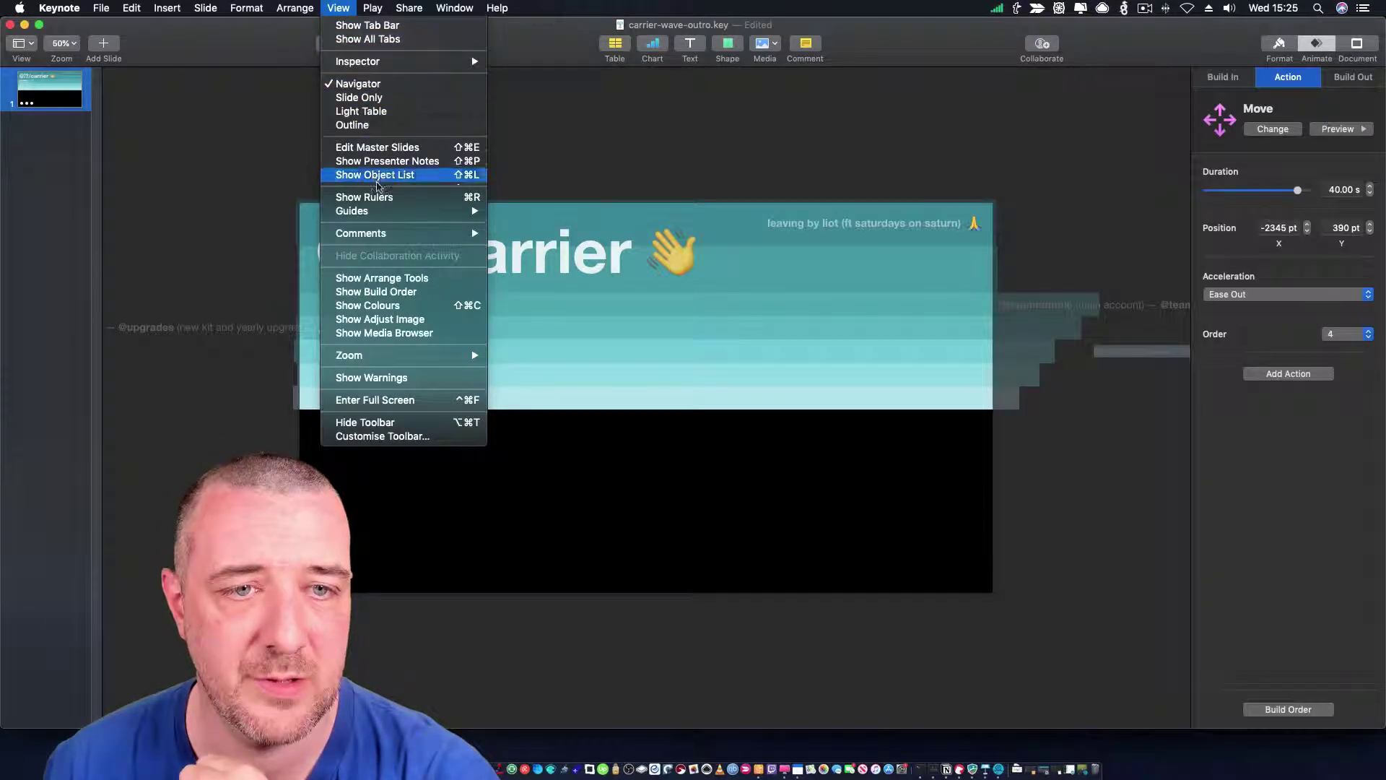
{"action": "mouse_move", "coordinate": [389, 359]}
{"action": "left_click", "coordinate": [529, 369]}
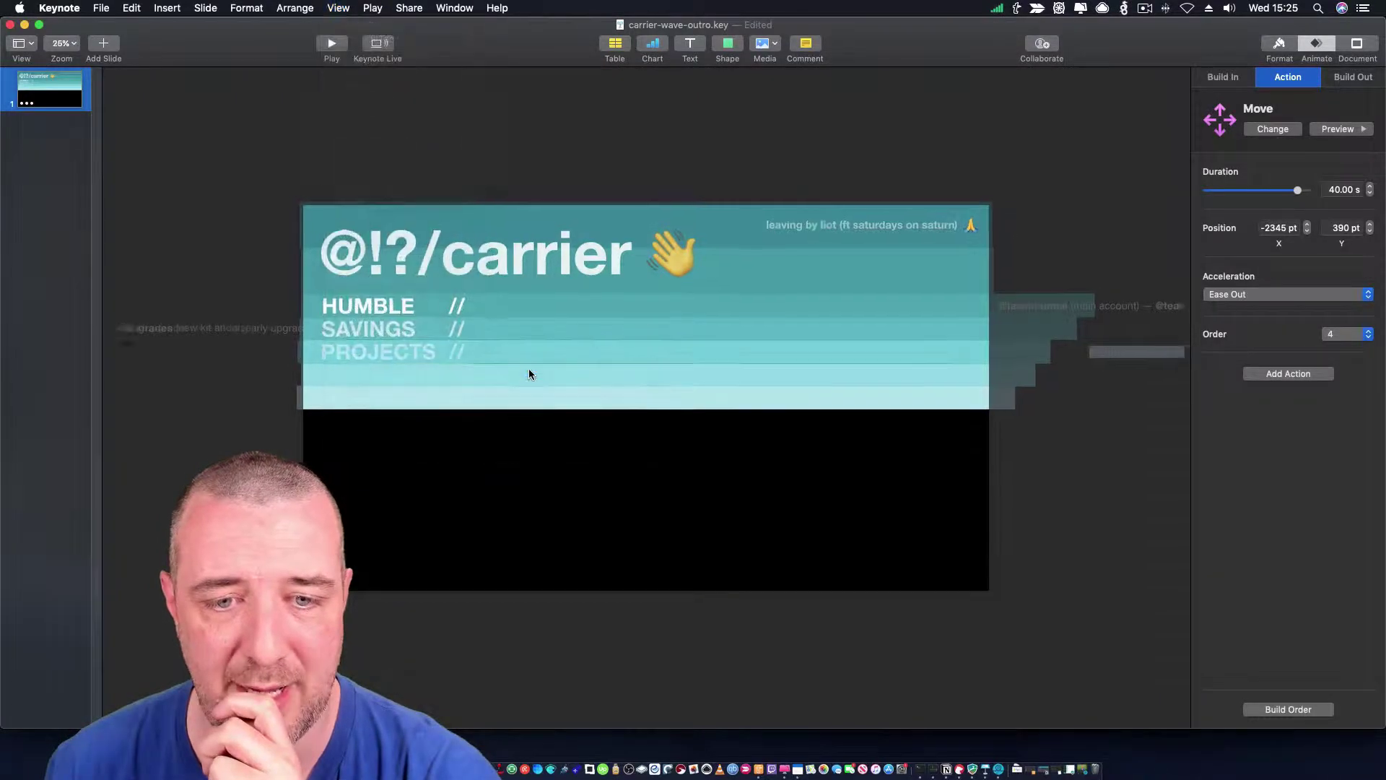
{"action": "left_click", "coordinate": [970, 444]}
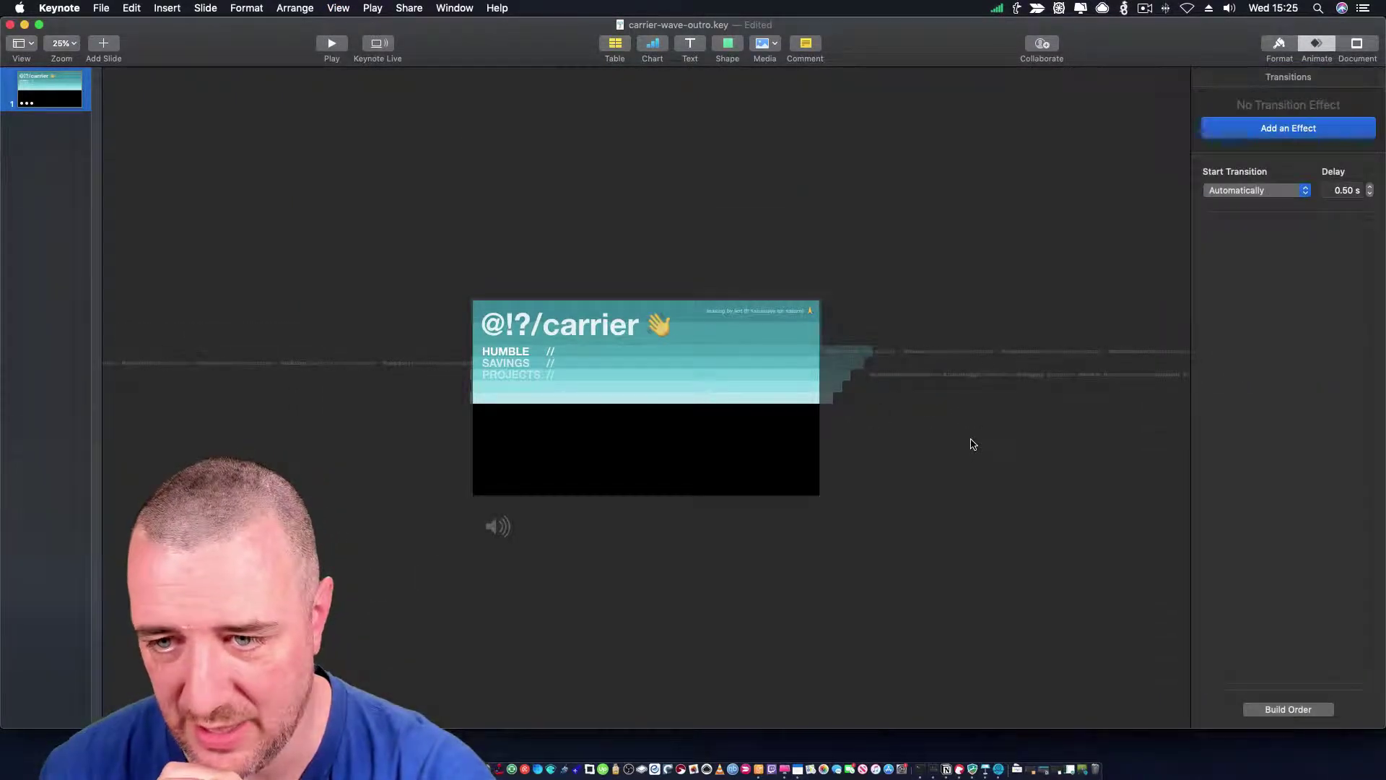
{"action": "left_click", "coordinate": [953, 354]}
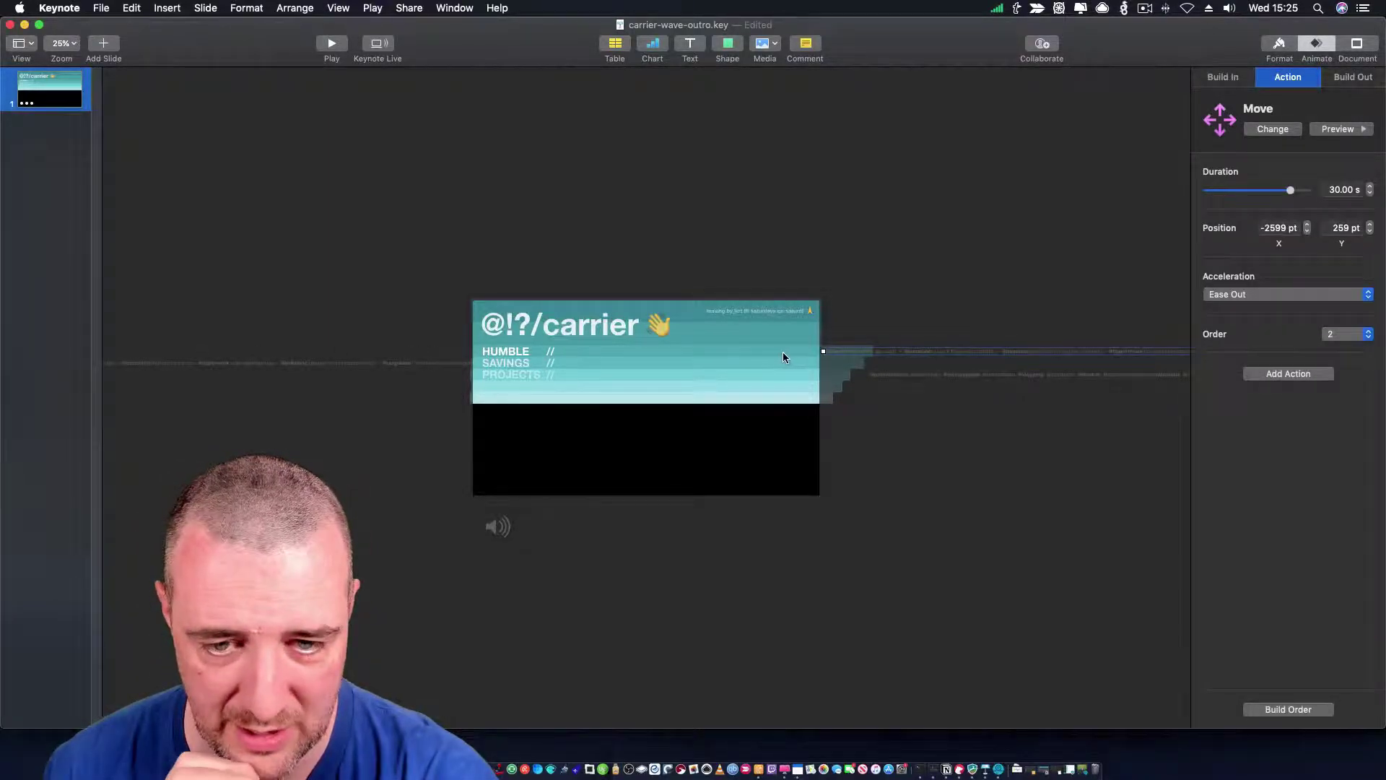
- Zoom in on the slide twice via View > Zoom, then zoom back out
{"action": "left_click", "coordinate": [338, 8]}
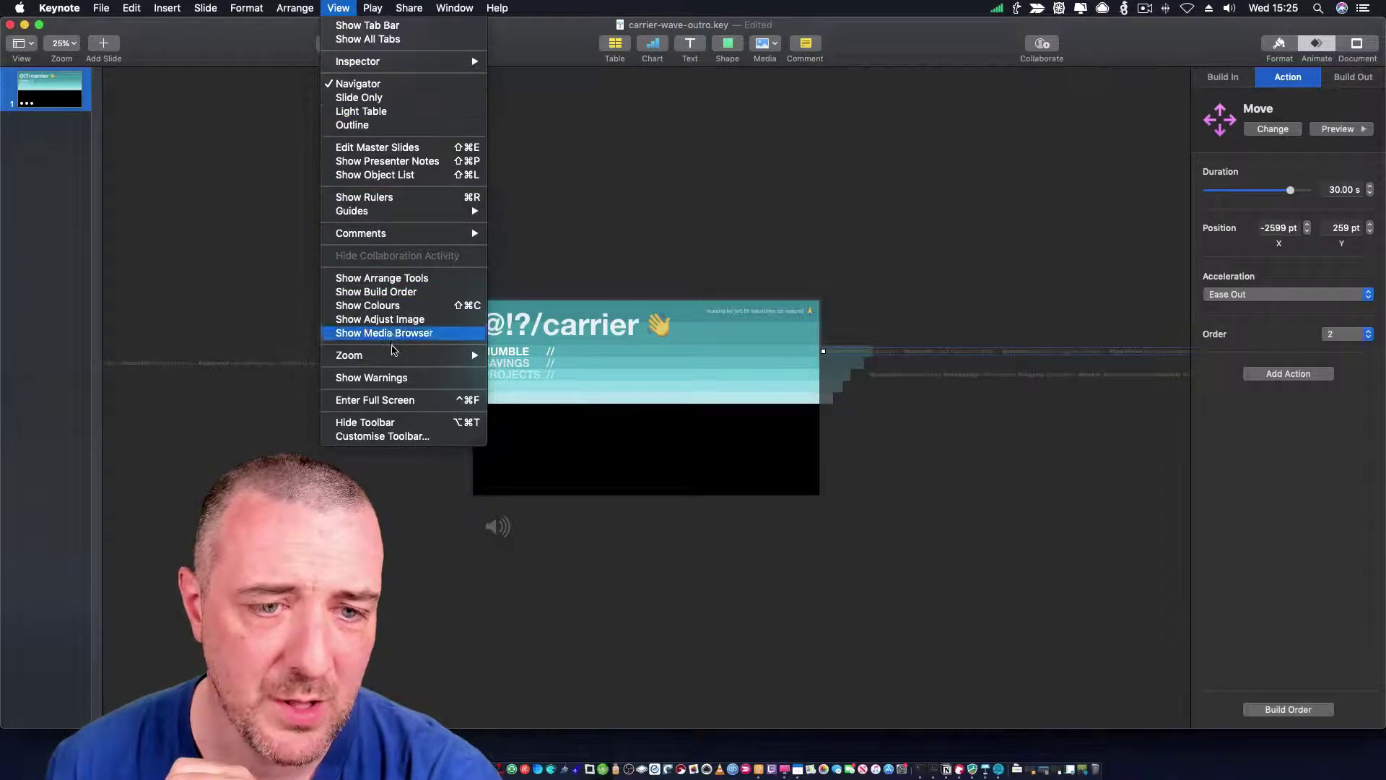
{"action": "mouse_move", "coordinate": [396, 355]}
{"action": "left_click", "coordinate": [514, 353]}
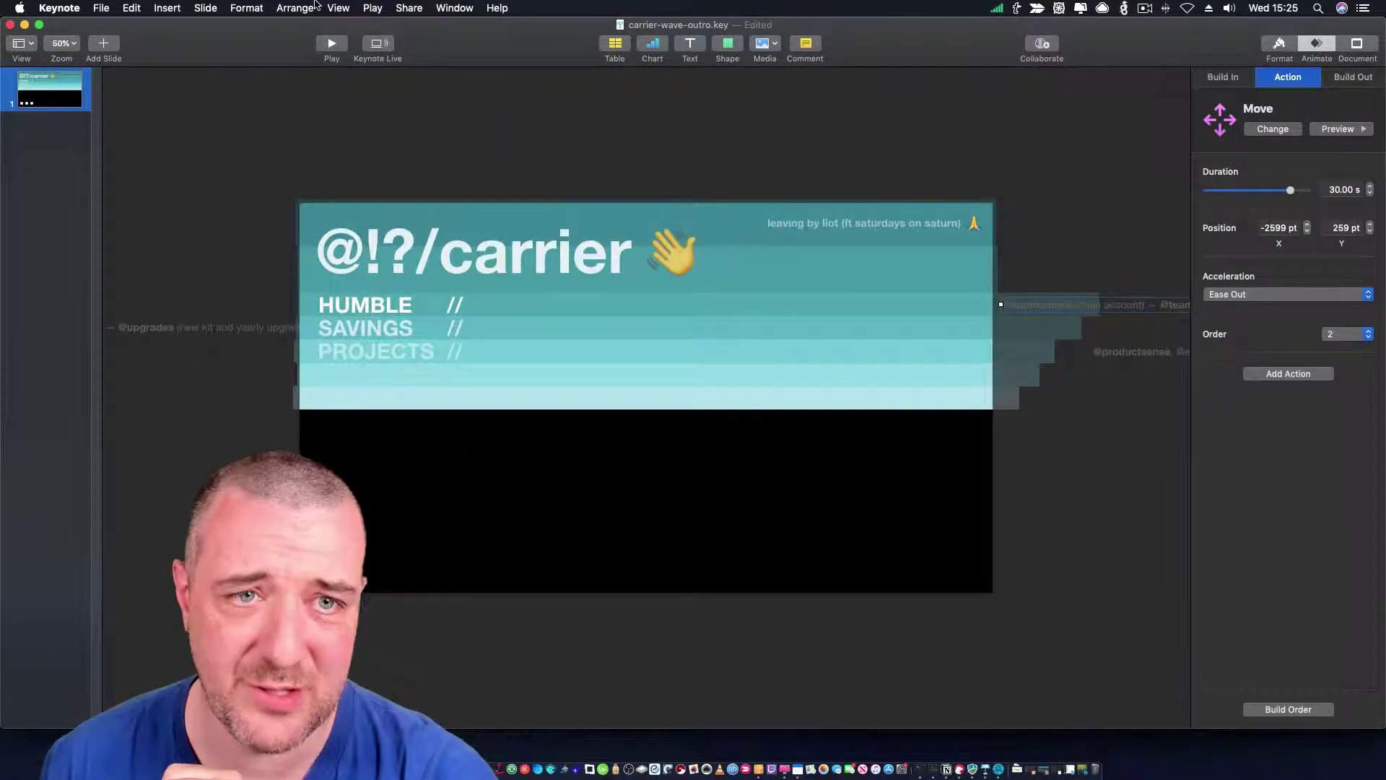
{"action": "left_click", "coordinate": [339, 8]}
{"action": "mouse_move", "coordinate": [466, 355]}
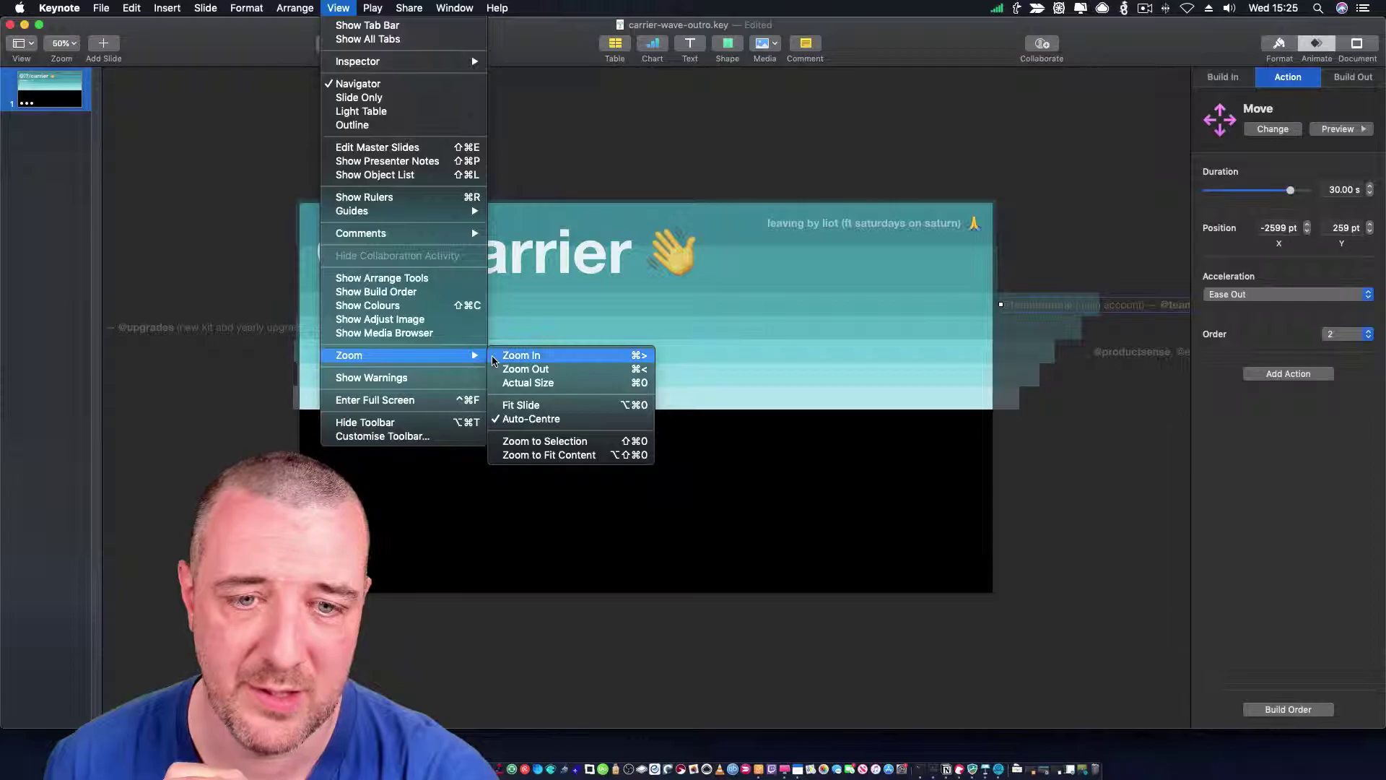
{"action": "left_click", "coordinate": [570, 355]}
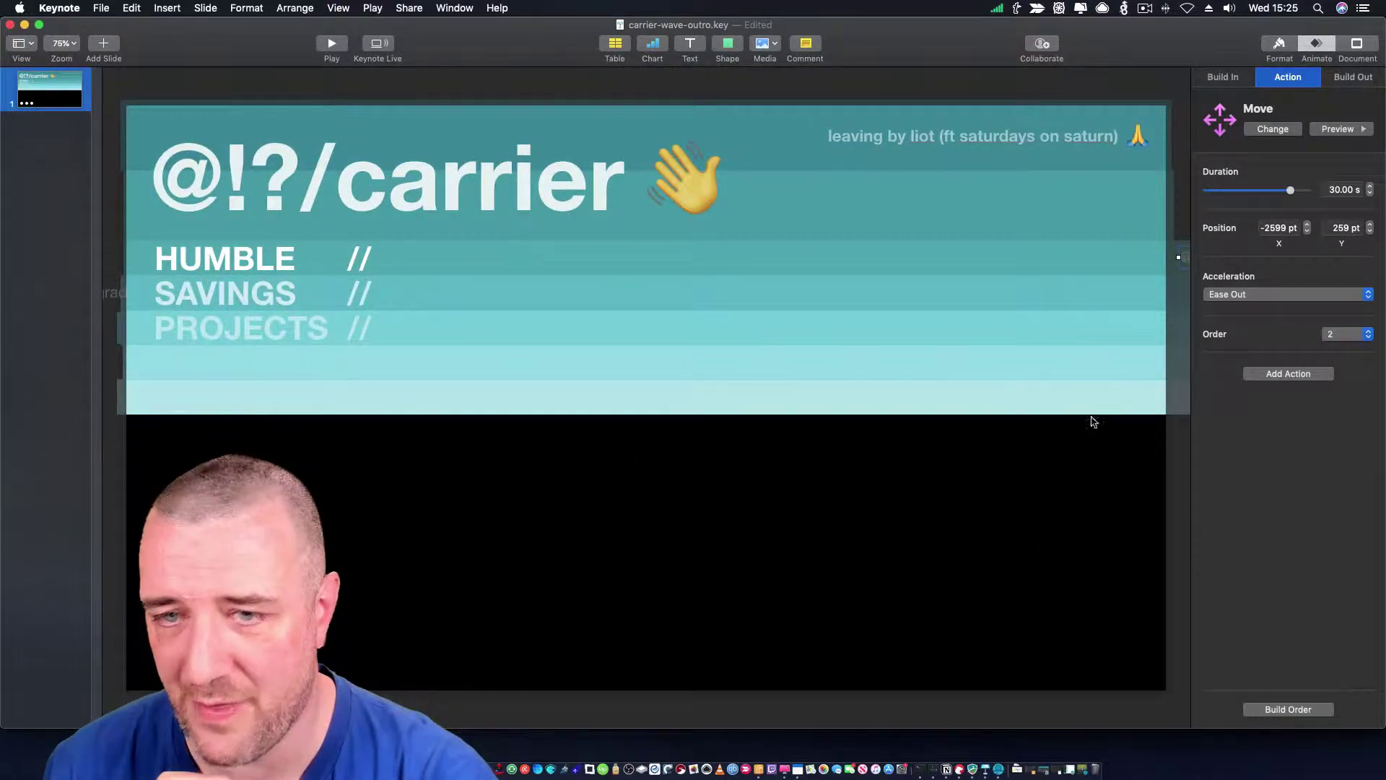
{"action": "left_click", "coordinate": [339, 8]}
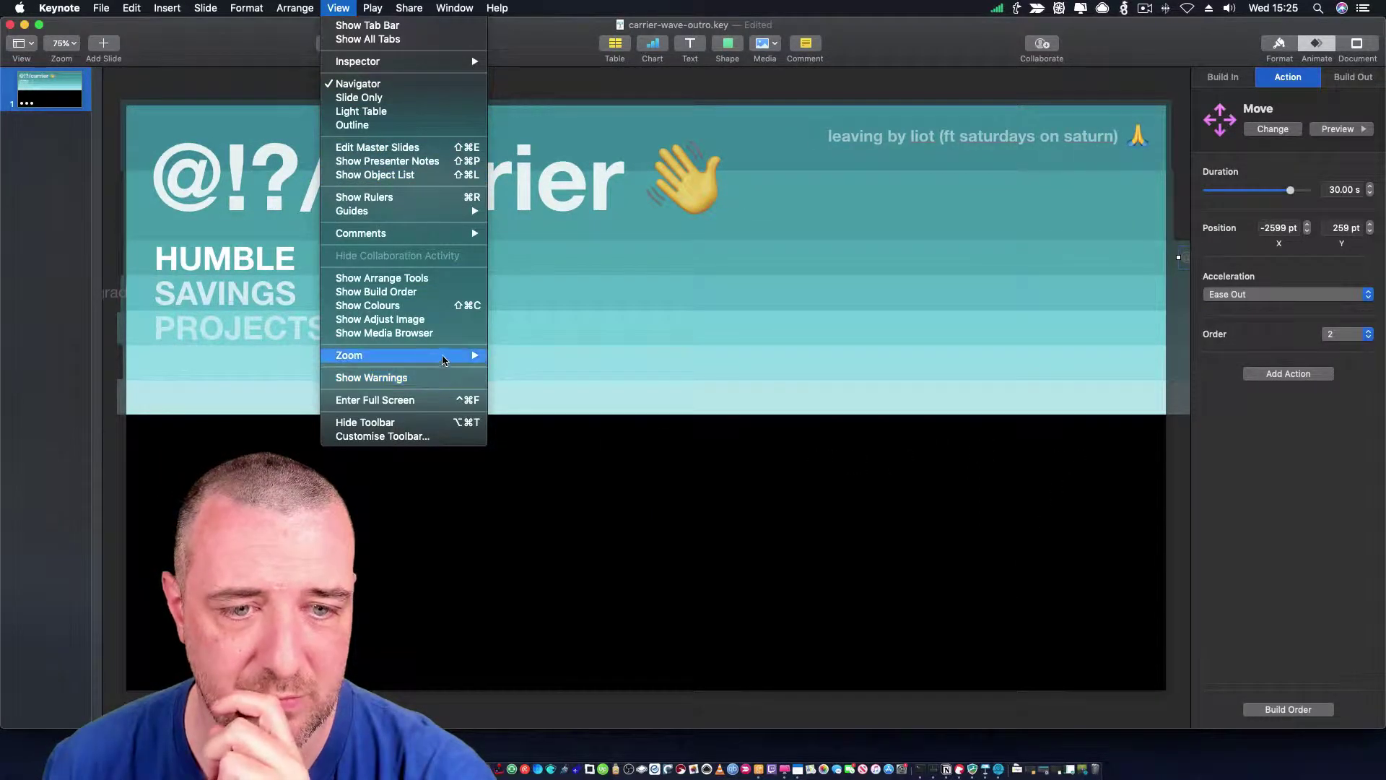
{"action": "mouse_move", "coordinate": [444, 360]}
{"action": "left_click", "coordinate": [549, 369]}
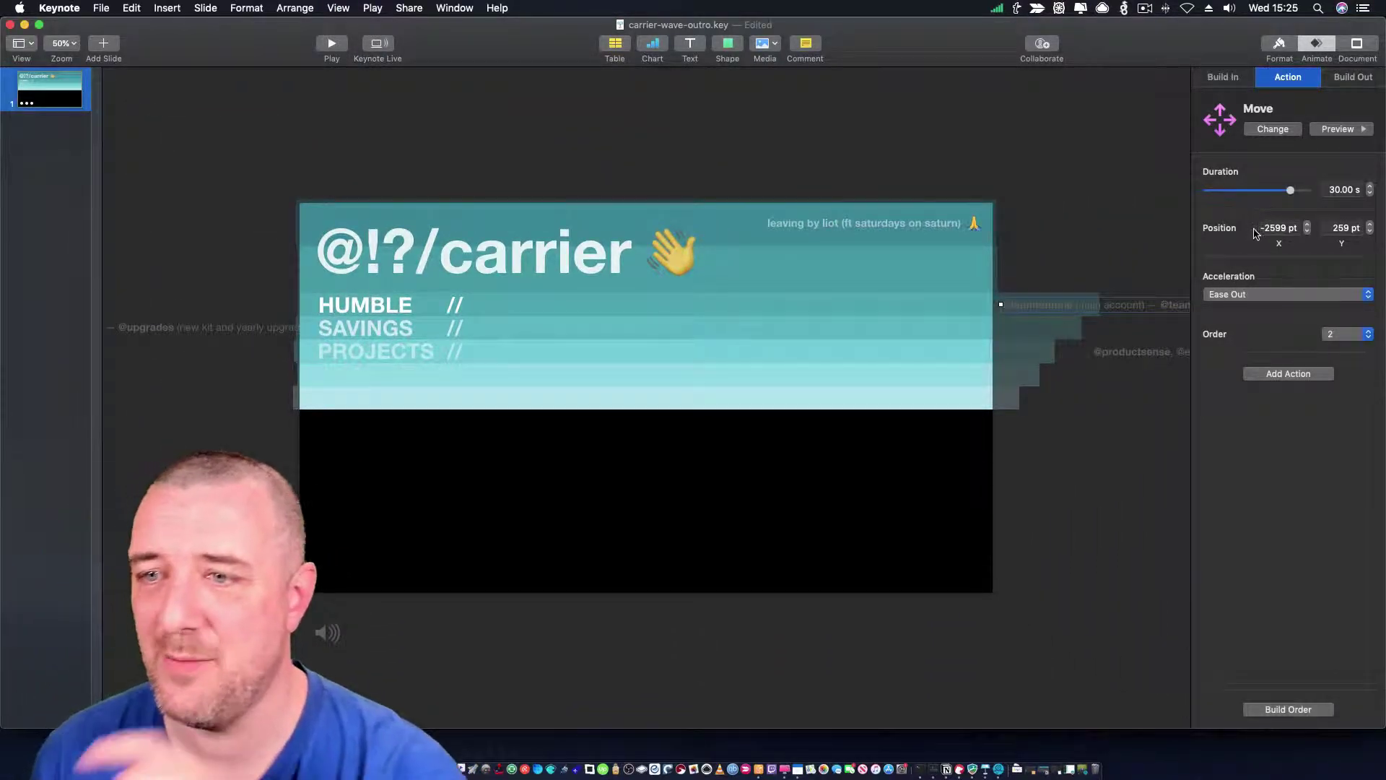
- Open the Build Order list, move it aside, and preview the text line's Move animation
{"action": "left_click", "coordinate": [1282, 711]}
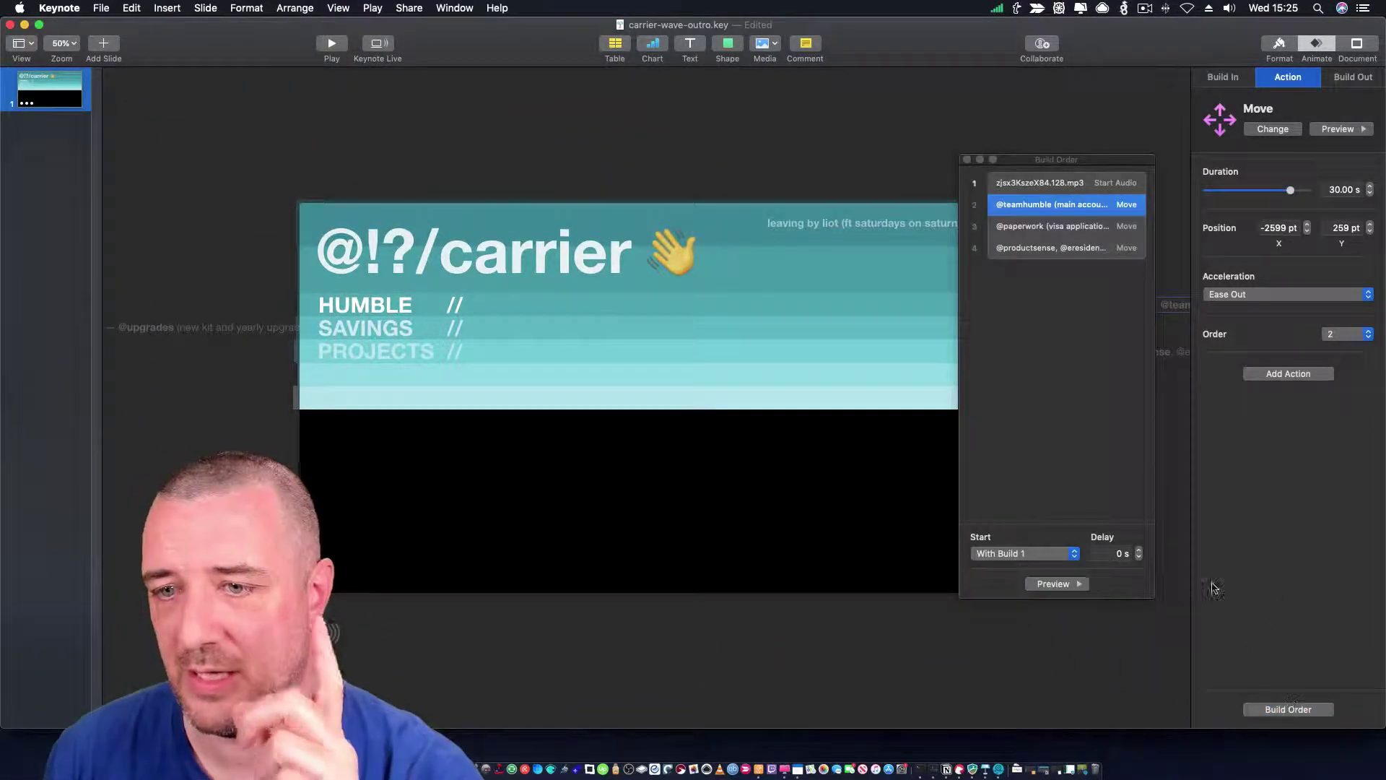
{"action": "left_click_drag", "start_coordinate": [1063, 159], "coordinate": [1178, 398]}
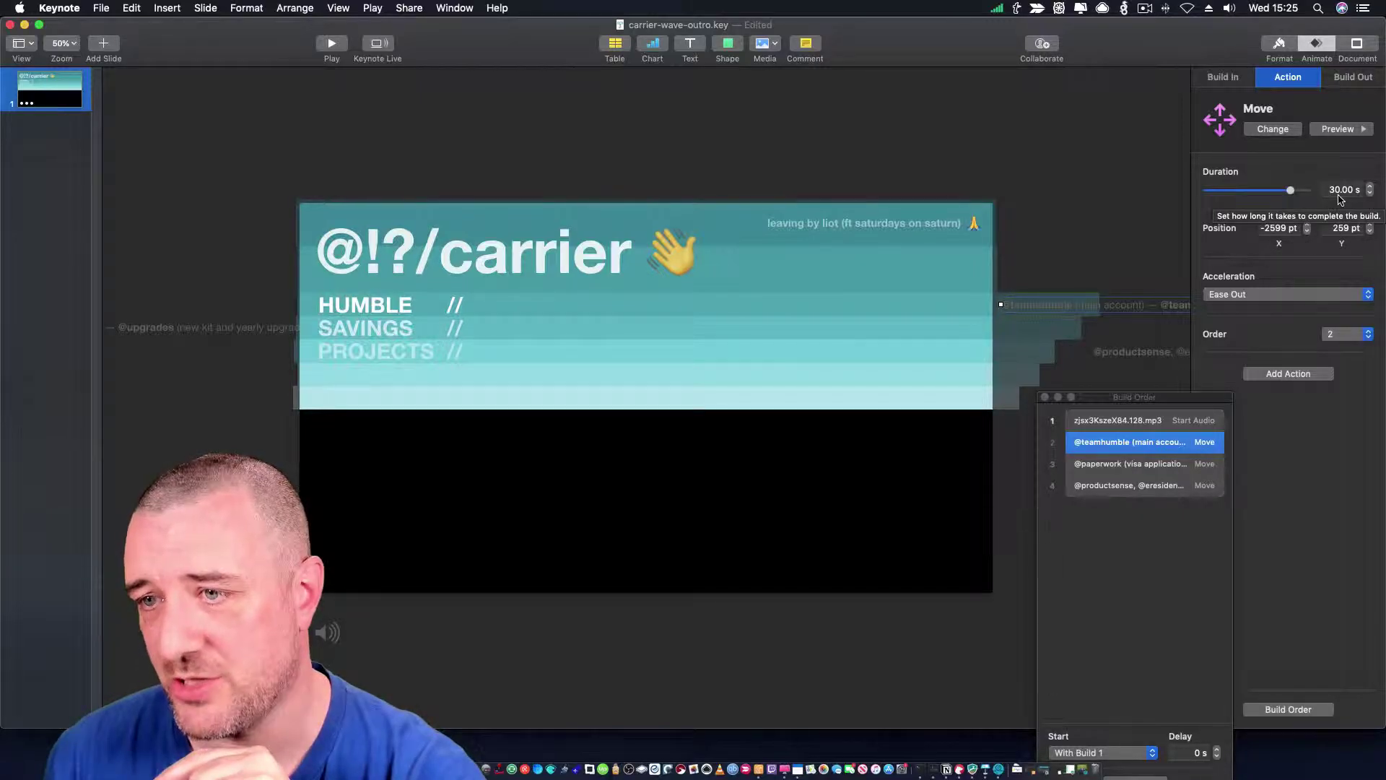
{"action": "left_click", "coordinate": [1364, 130]}
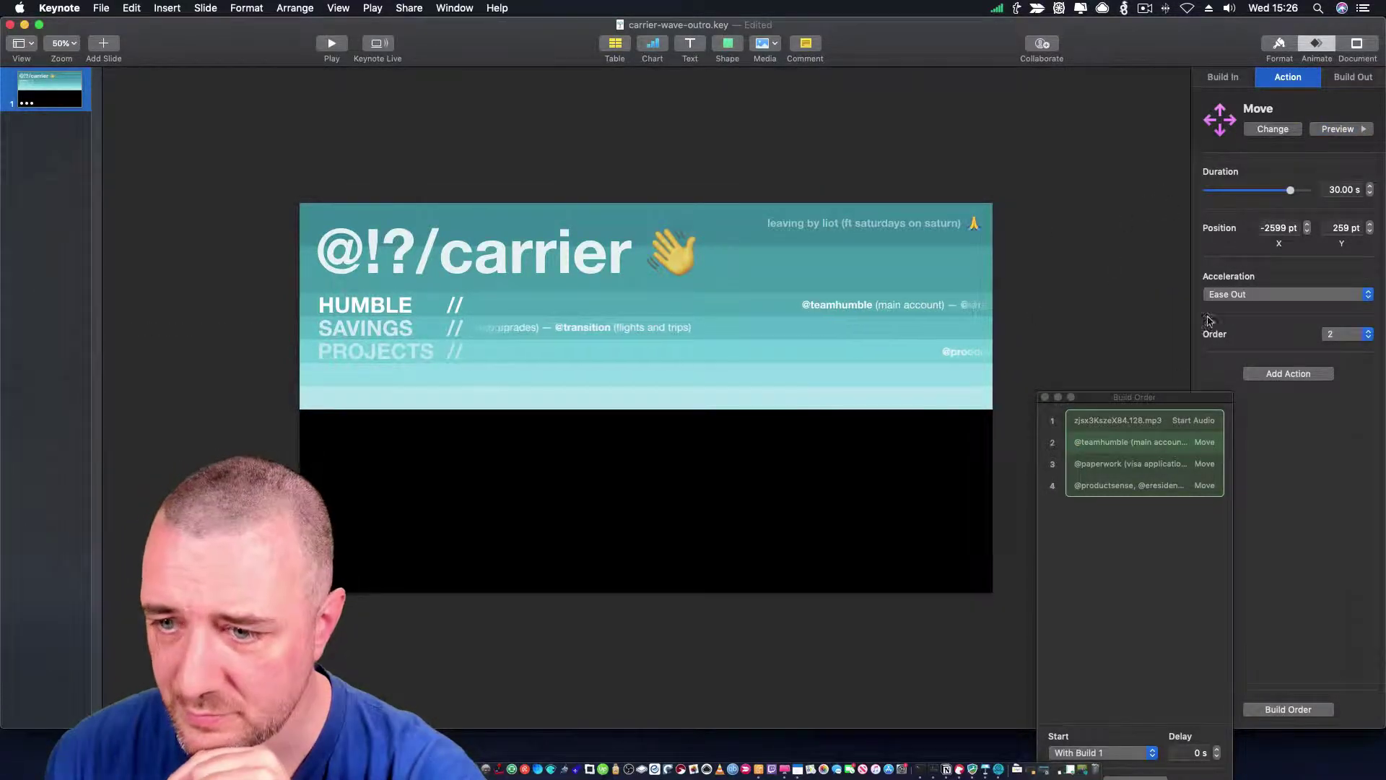
{"action": "left_click", "coordinate": [1138, 545]}
- Select the small teal gradient block and drag it down into the black lower half
{"action": "left_click", "coordinate": [1137, 545]}
{"action": "left_click", "coordinate": [1124, 314]}
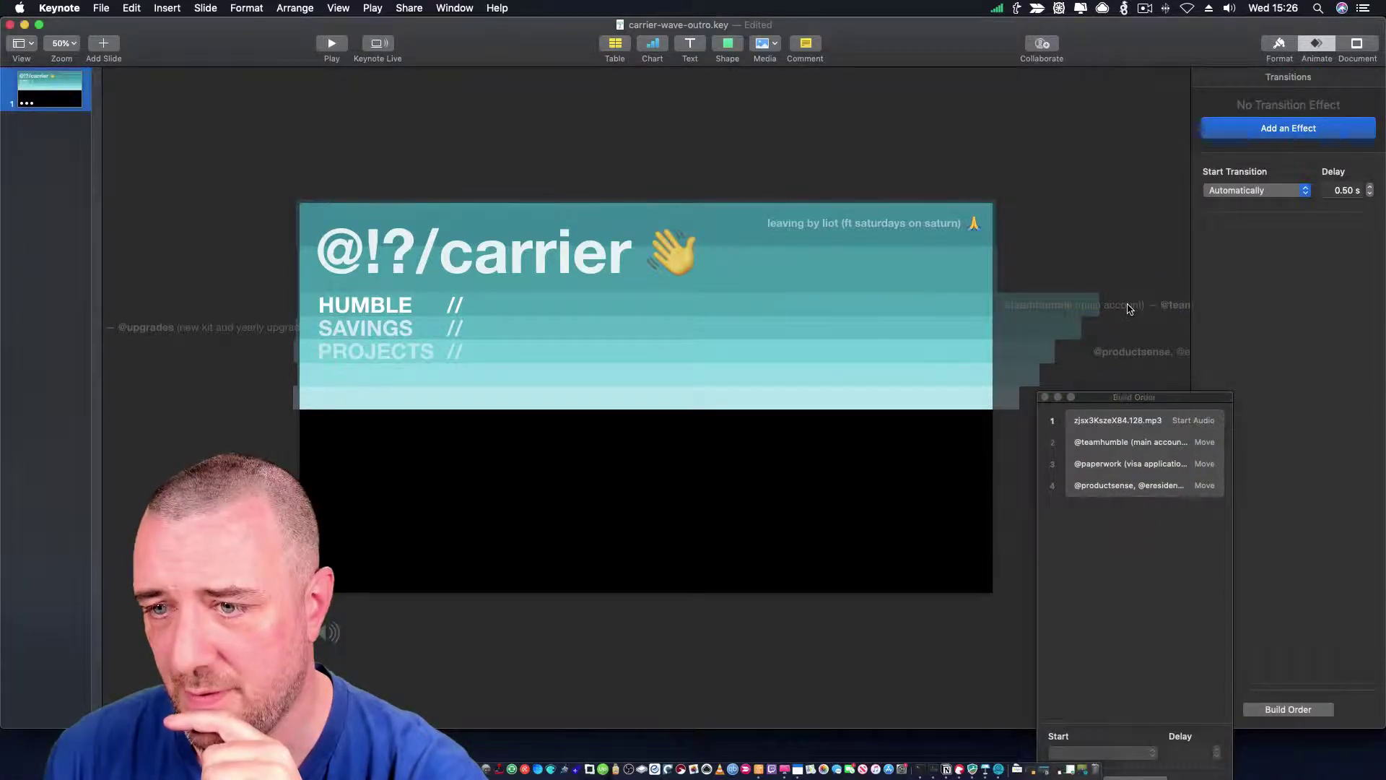
{"action": "left_click", "coordinate": [1112, 311]}
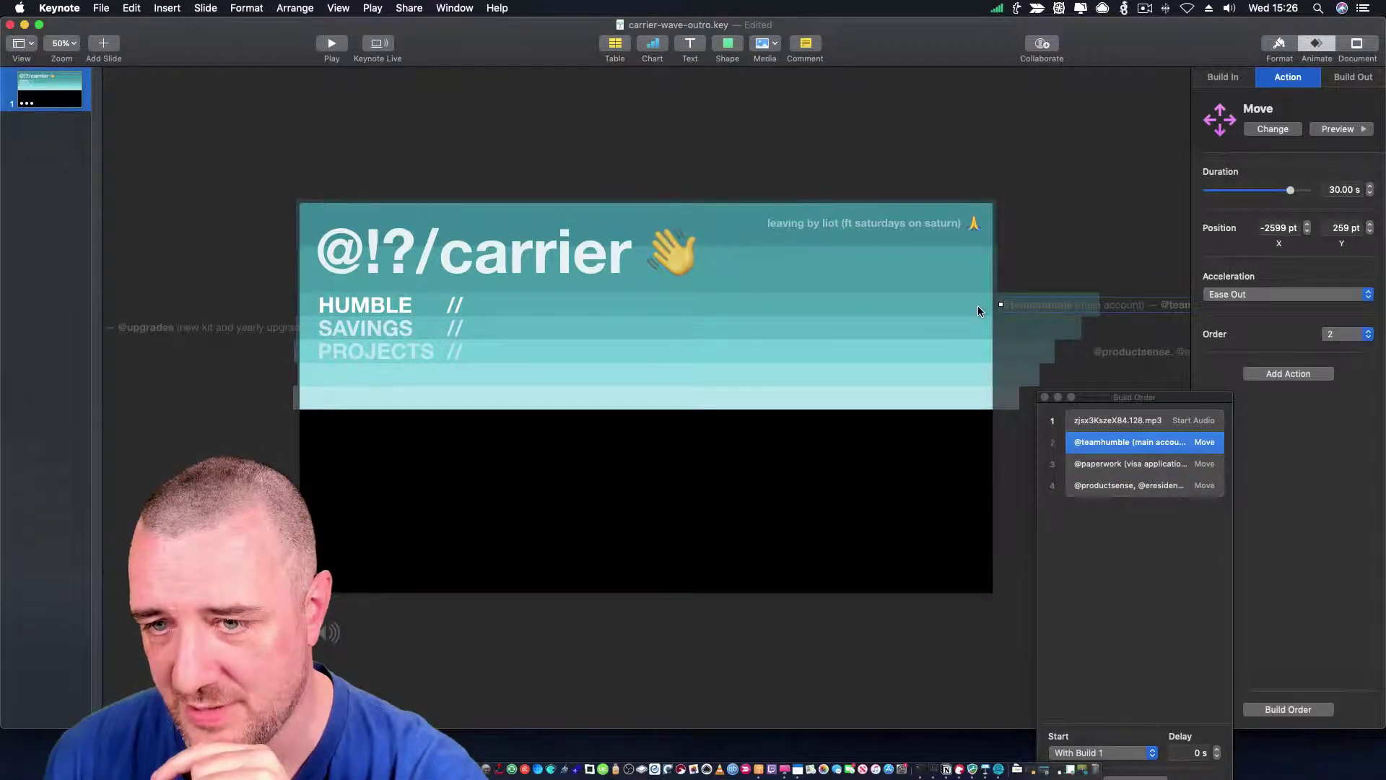
{"action": "left_click", "coordinate": [979, 310]}
{"action": "left_click_drag", "start_coordinate": [979, 310], "coordinate": [962, 473]}
- Check the teal block's Gradient Fill in Format > Style, then play the slideshow full screen
{"action": "left_click", "coordinate": [973, 501]}
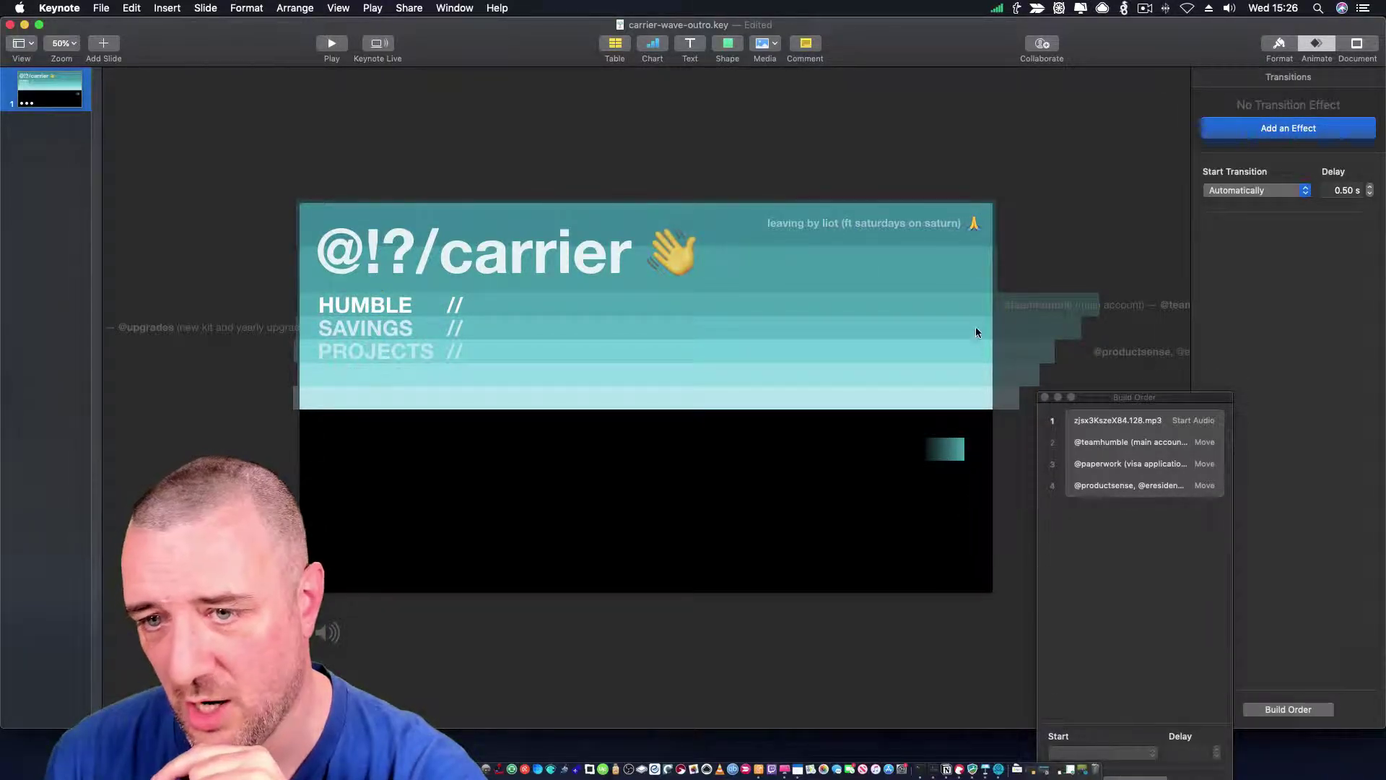
{"action": "left_click", "coordinate": [950, 459]}
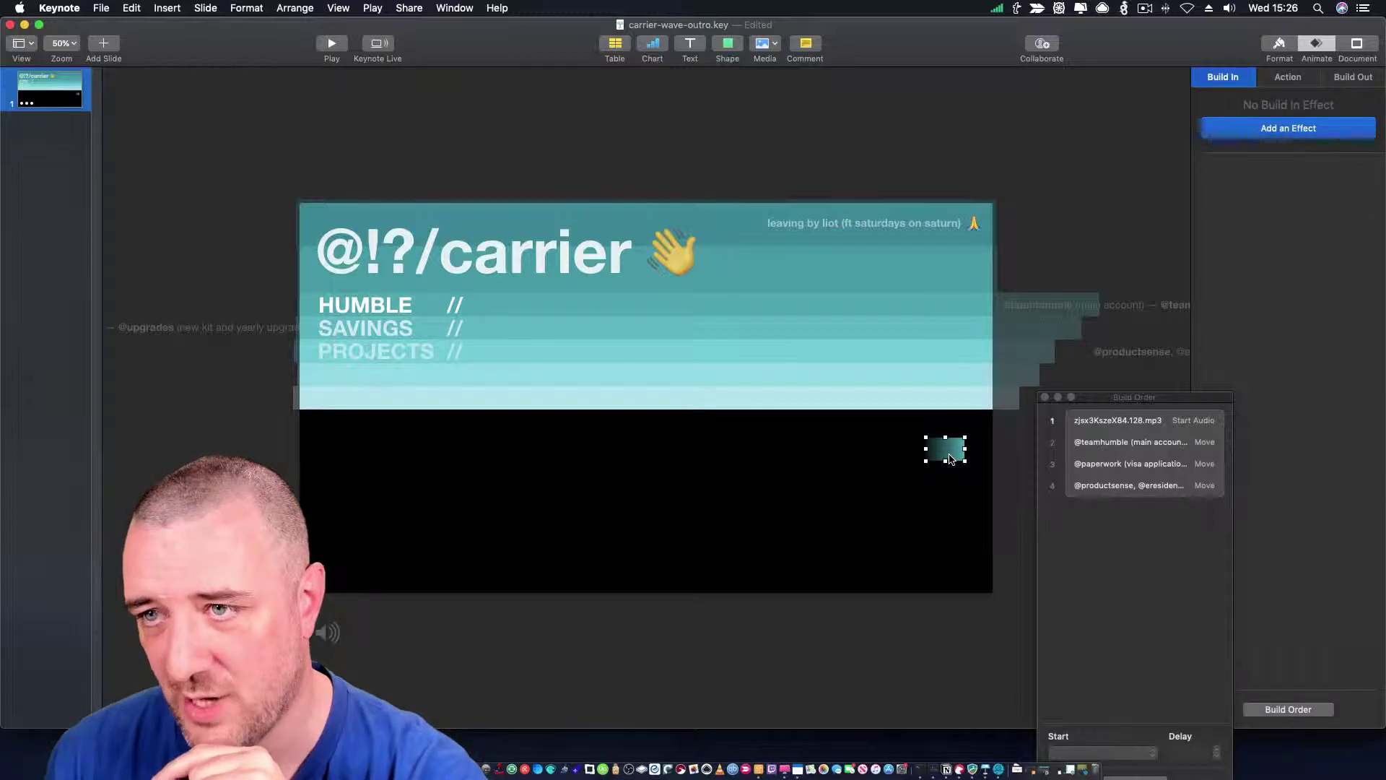
{"action": "left_click", "coordinate": [1279, 47]}
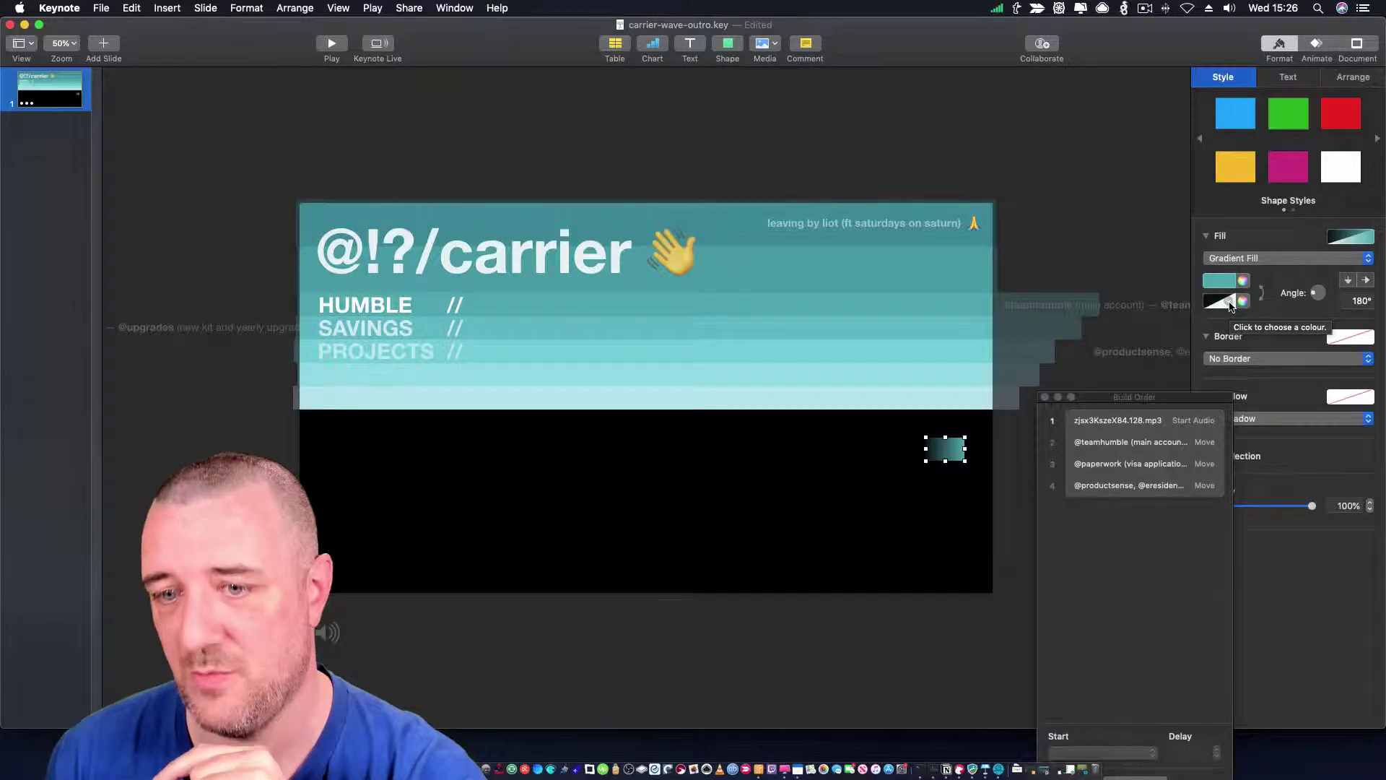
{"action": "left_click", "coordinate": [976, 489]}
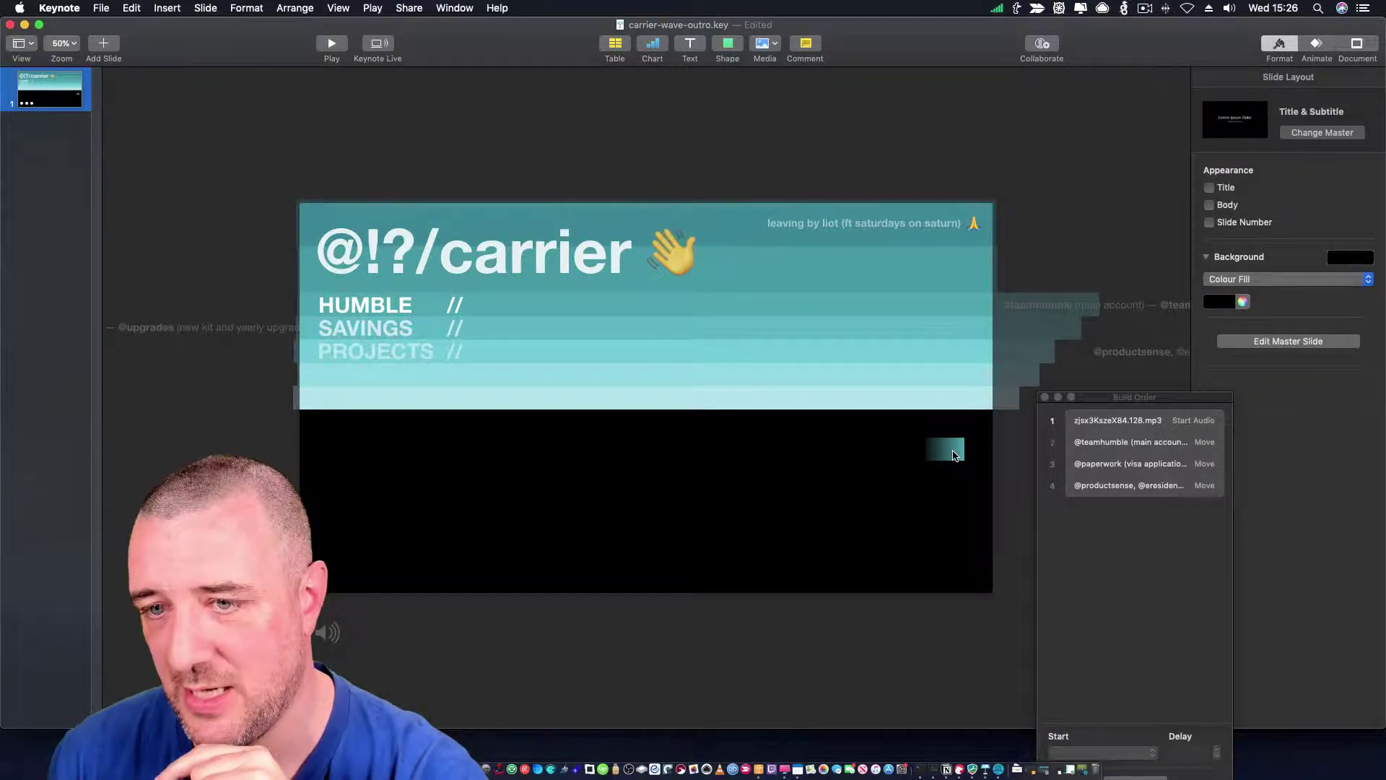
{"action": "left_click", "coordinate": [332, 44]}
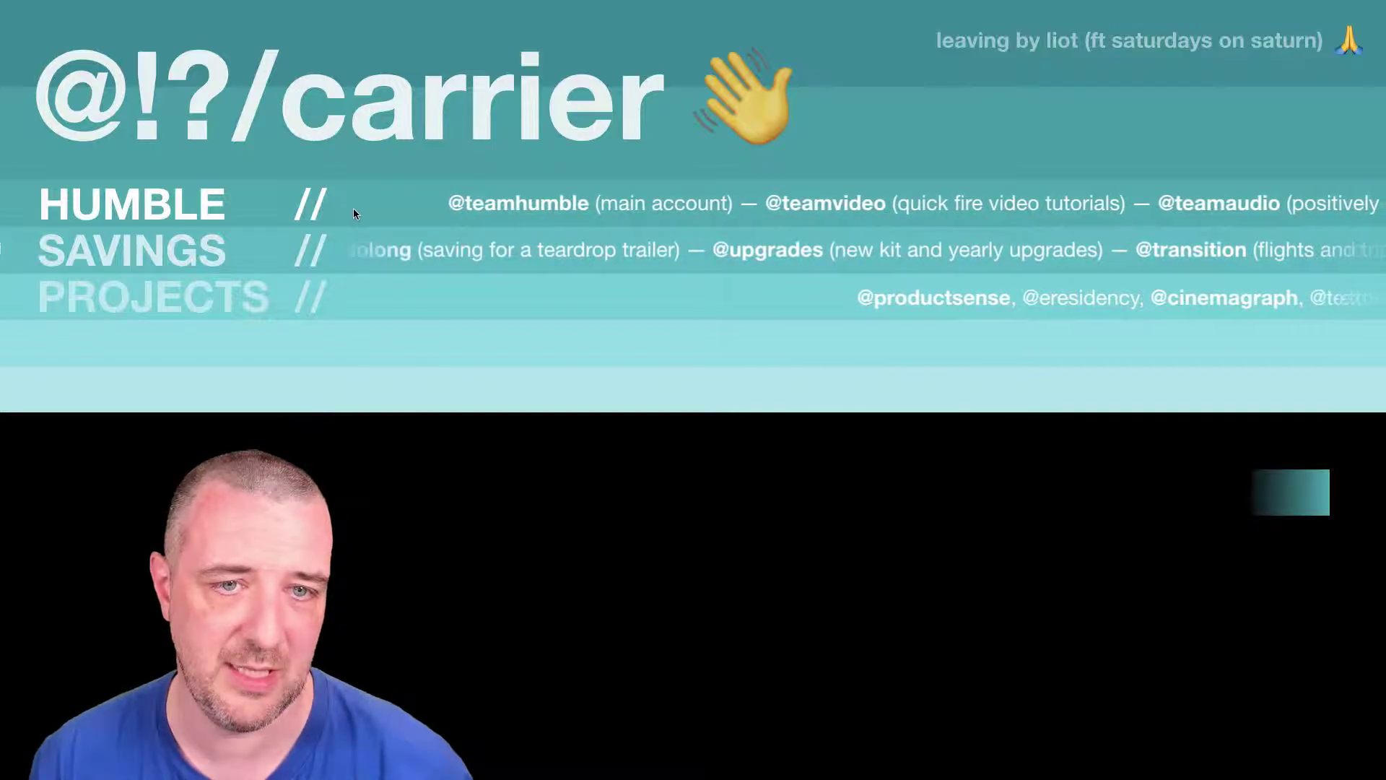
- Exit the slideshow, drag the teal block up onto the banner, and replay the slideshow
{"action": "key", "text": "Escape"}
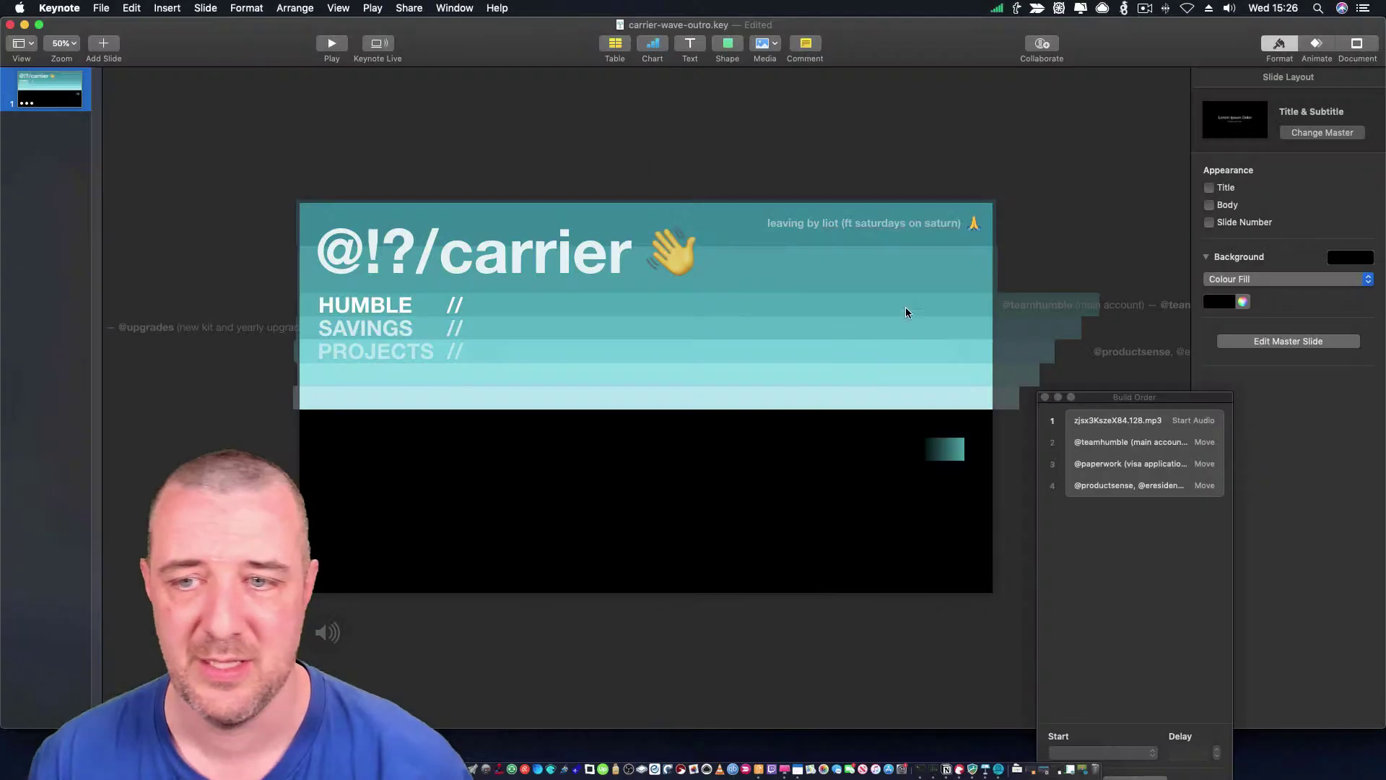
{"action": "left_click_drag", "start_coordinate": [948, 453], "coordinate": [974, 312]}
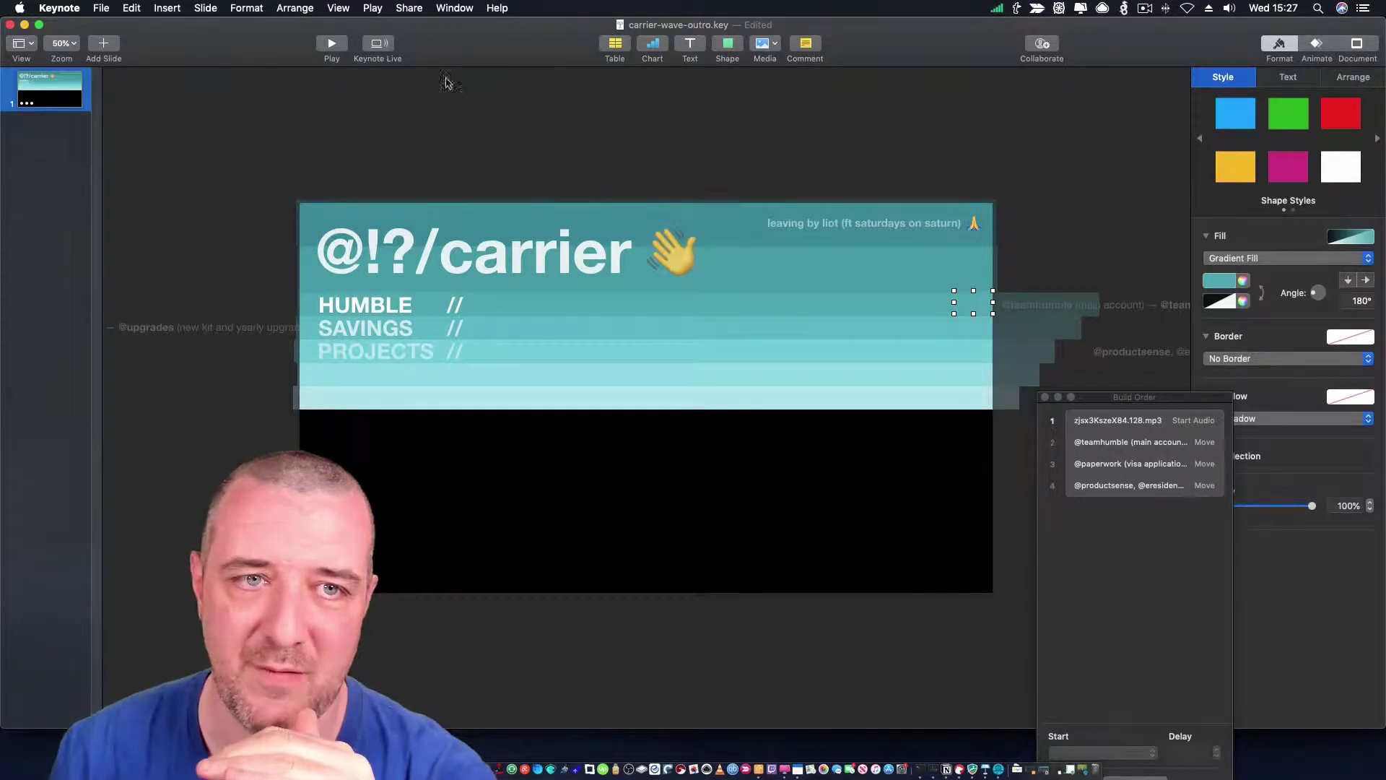
{"action": "left_click", "coordinate": [334, 44]}
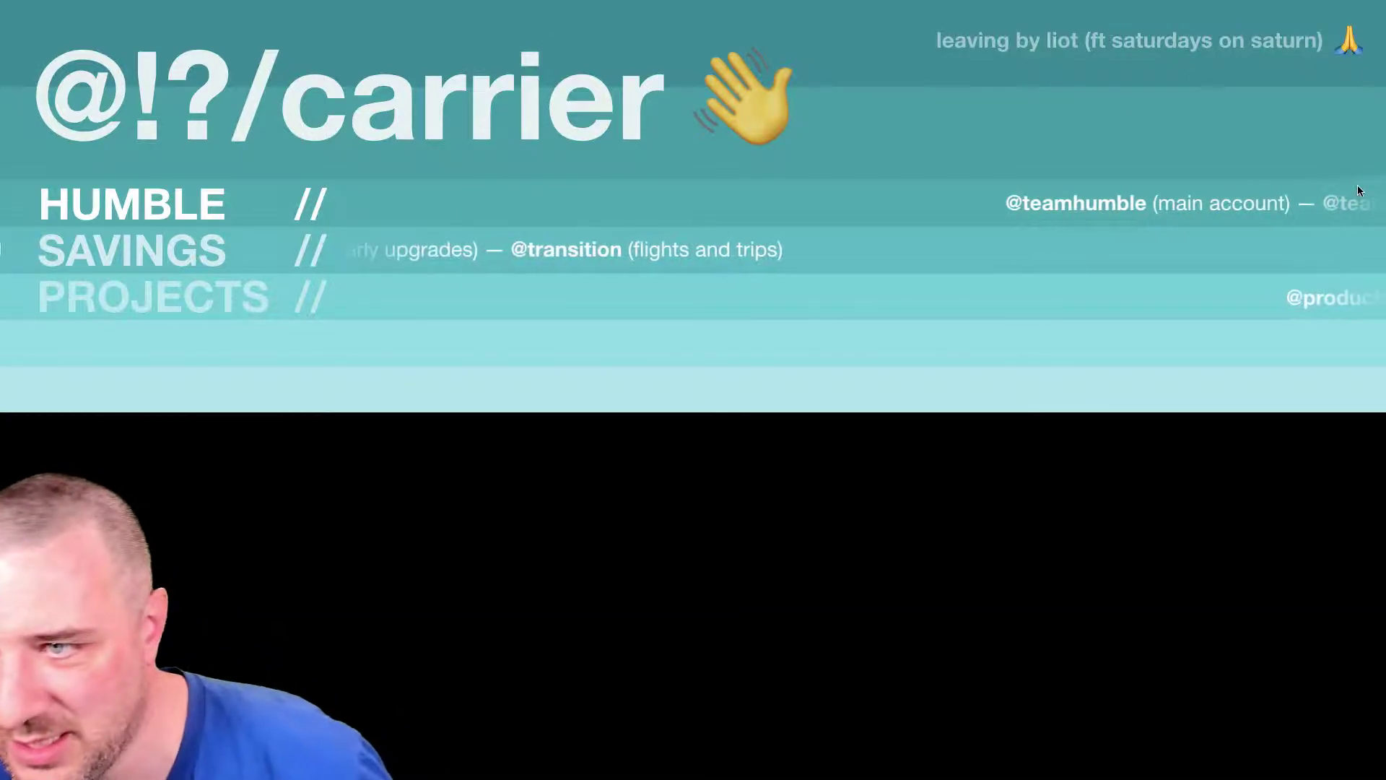
{"action": "key", "text": "Escape"}
{"action": "left_click_drag", "start_coordinate": [970, 311], "coordinate": [1071, 272]}
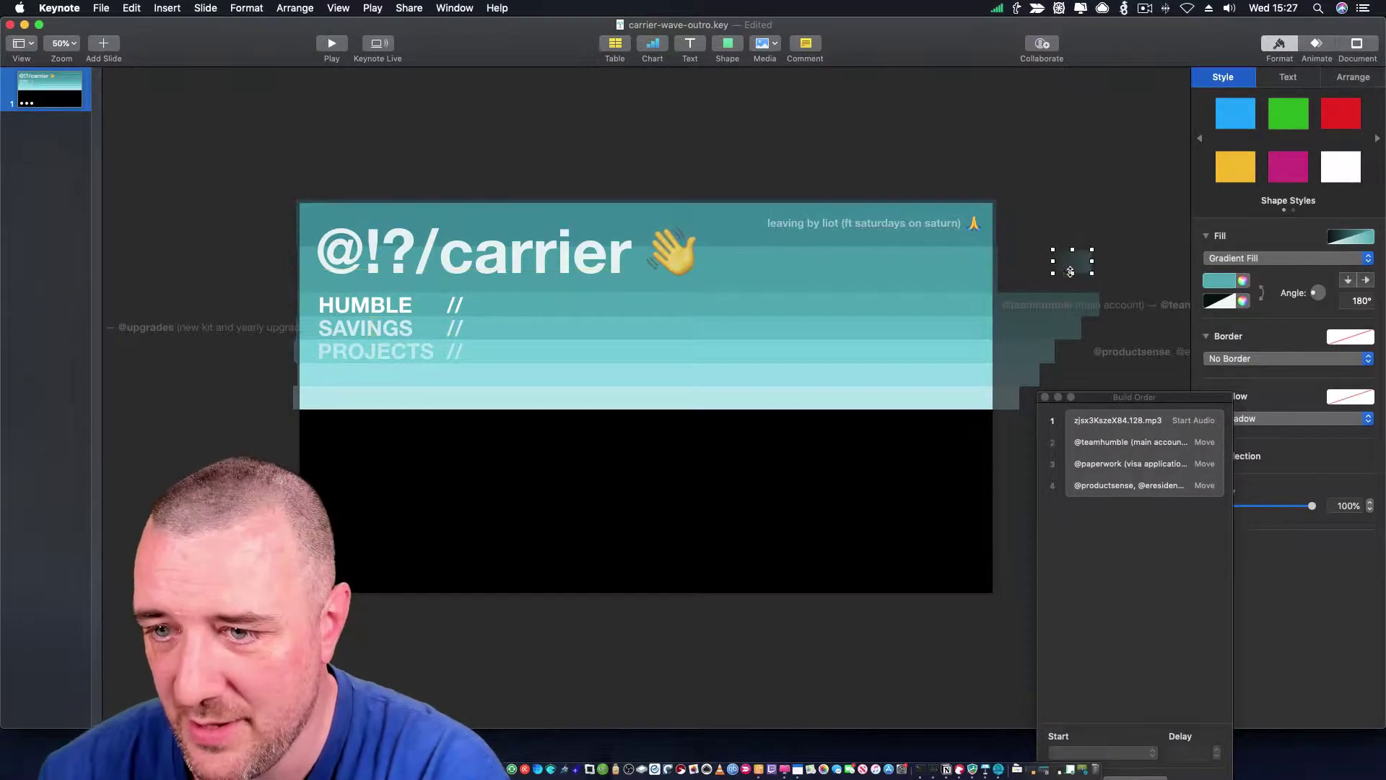
{"action": "left_click", "coordinate": [1155, 312]}
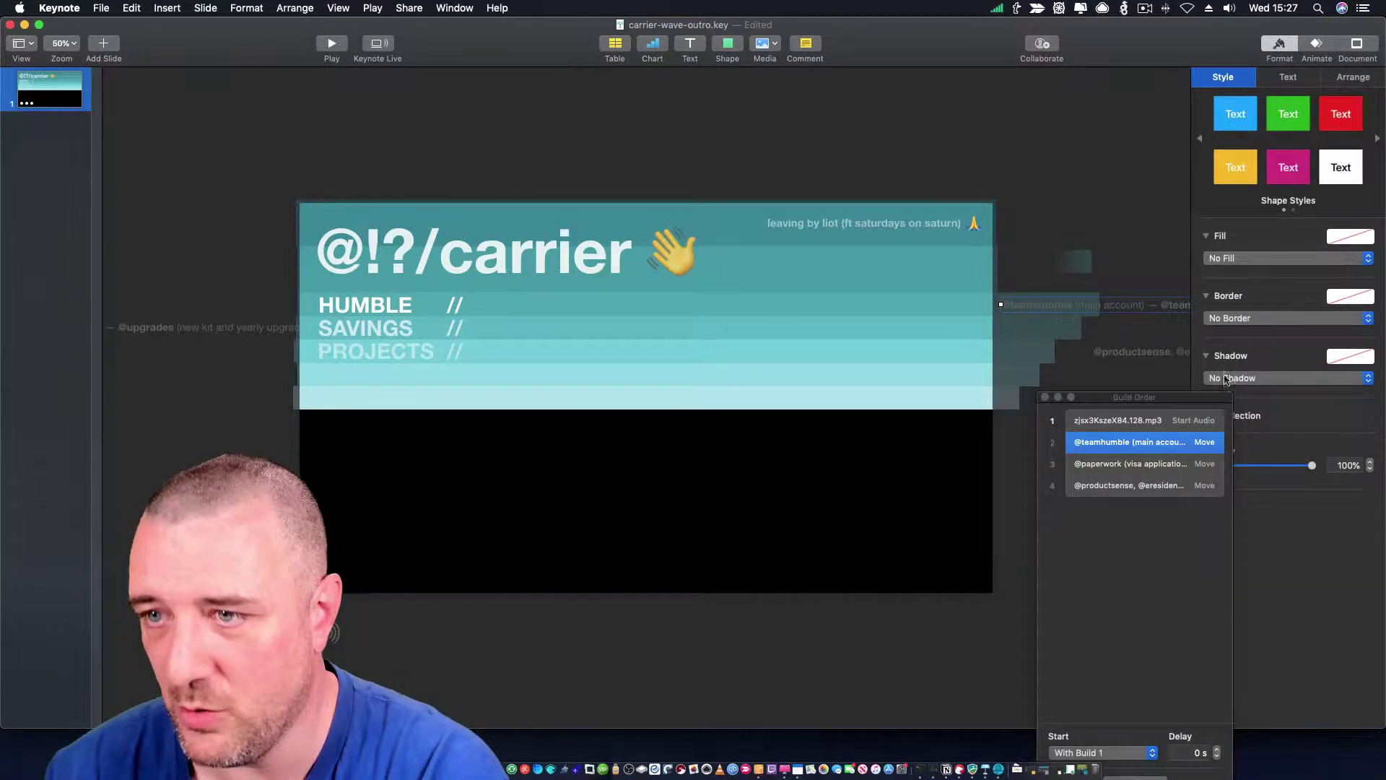
{"action": "left_click", "coordinate": [1309, 48]}
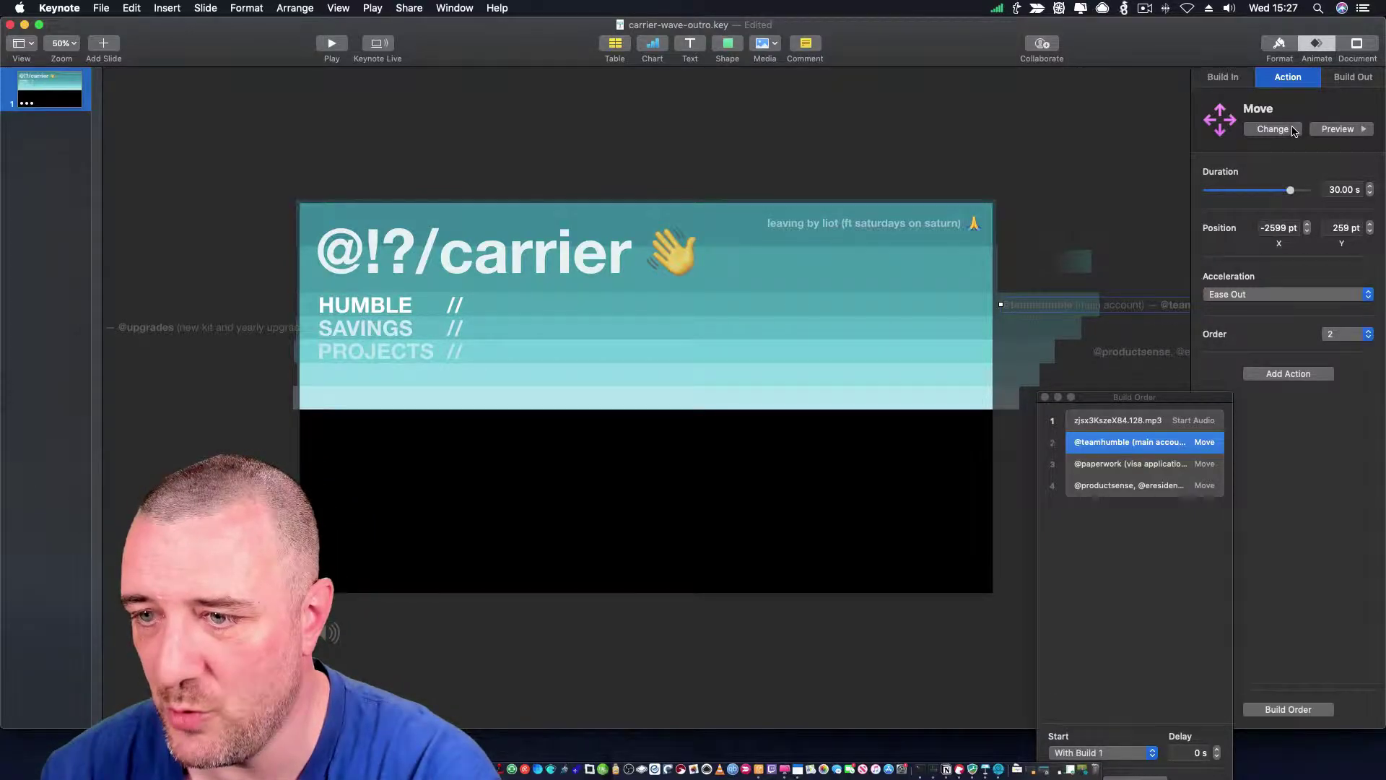
{"action": "left_click", "coordinate": [1171, 447]}
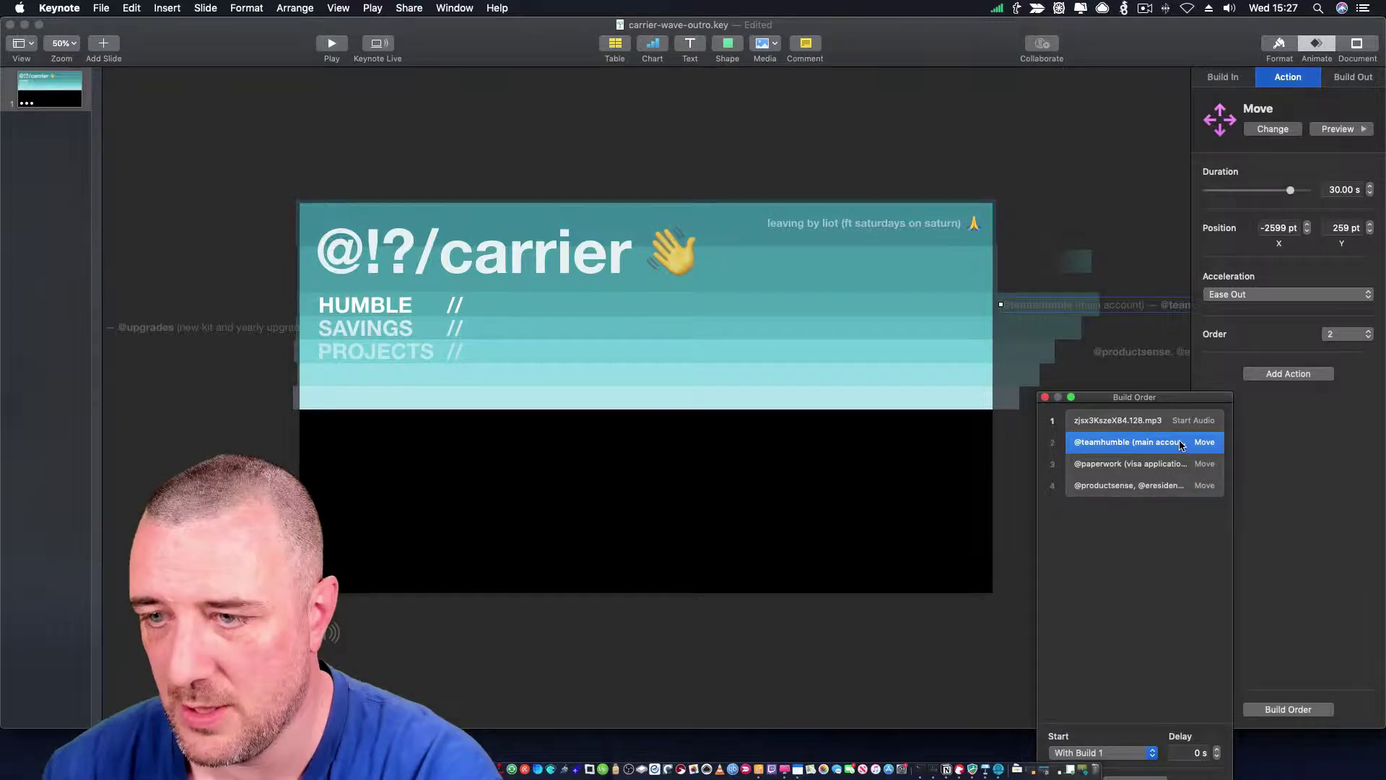
{"action": "left_click", "coordinate": [1273, 129]}
{"action": "left_click", "coordinate": [1273, 130]}
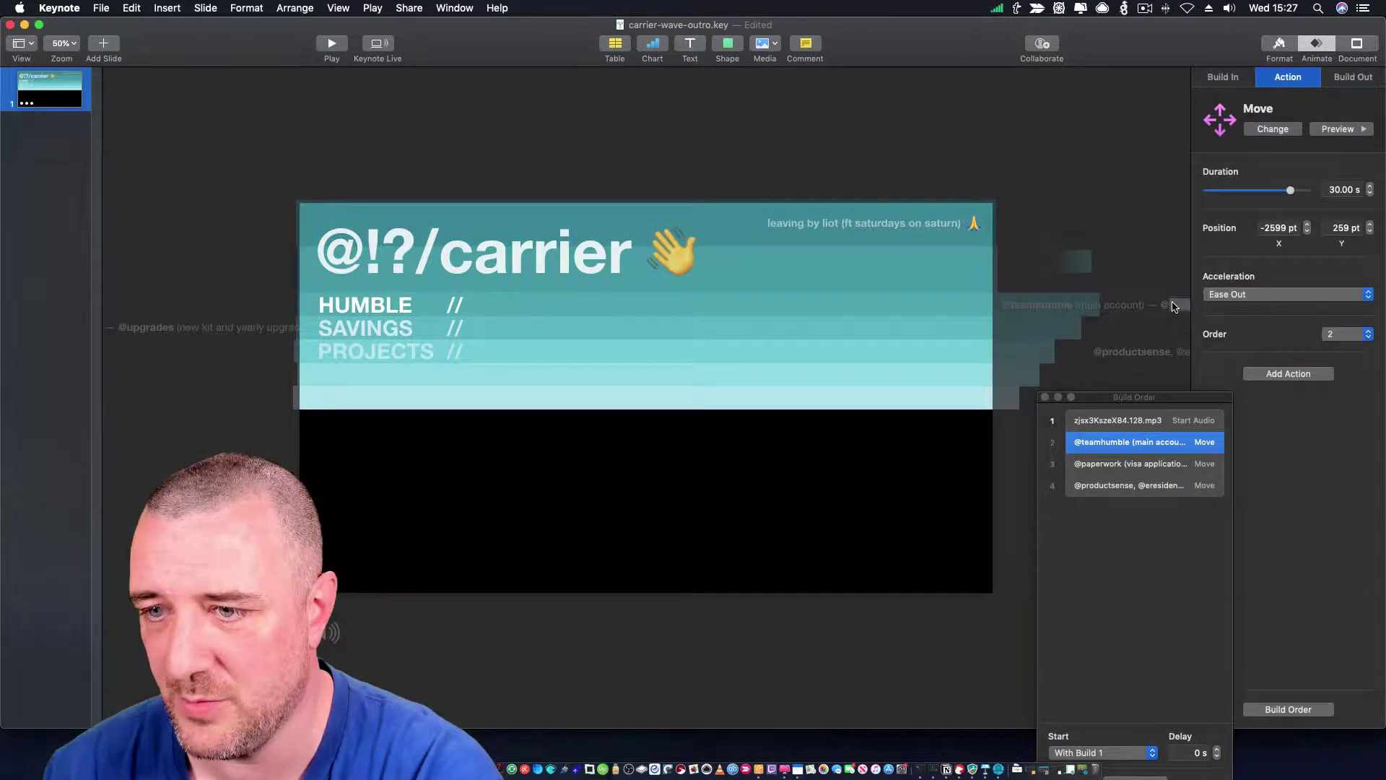
{"action": "left_click", "coordinate": [1174, 262]}
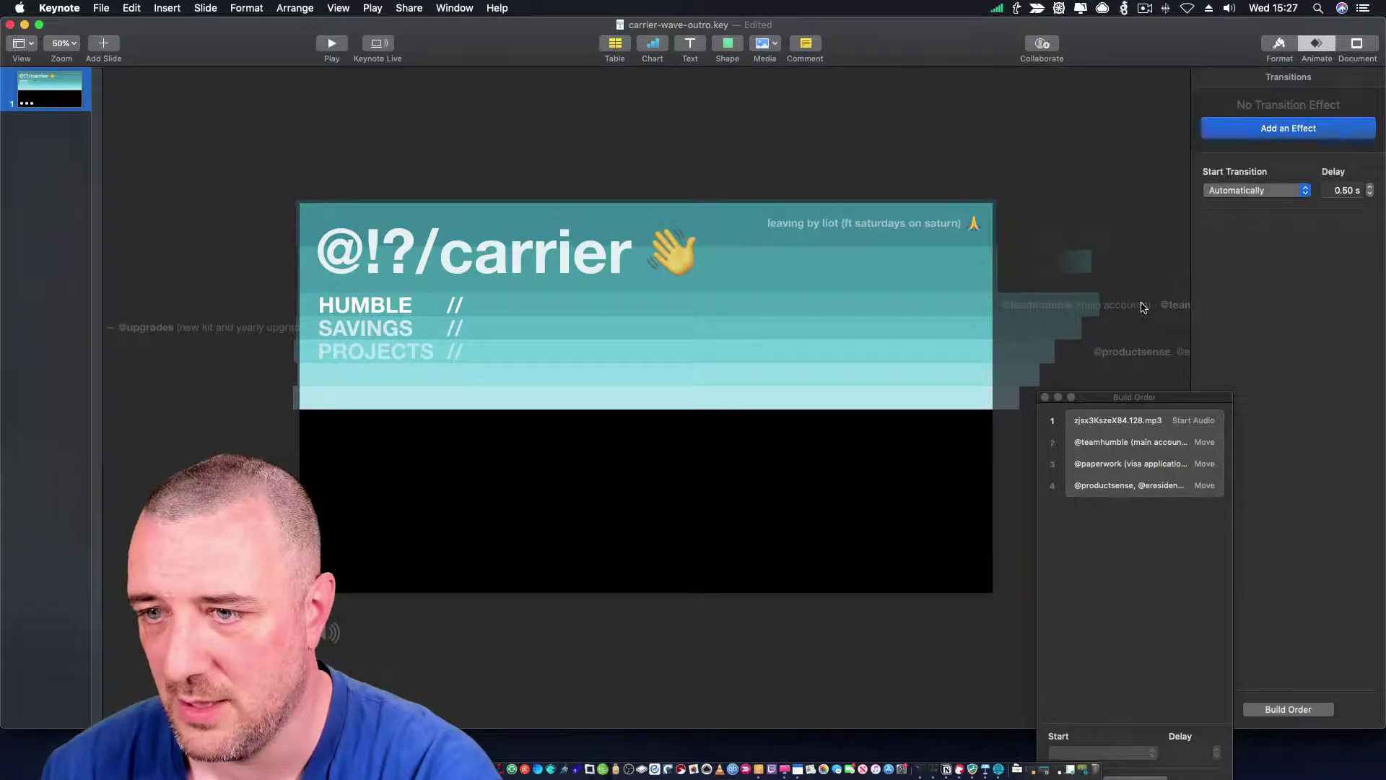
{"action": "left_click", "coordinate": [1131, 305]}
{"action": "left_click", "coordinate": [1153, 290]}
{"action": "left_click", "coordinate": [1143, 310]}
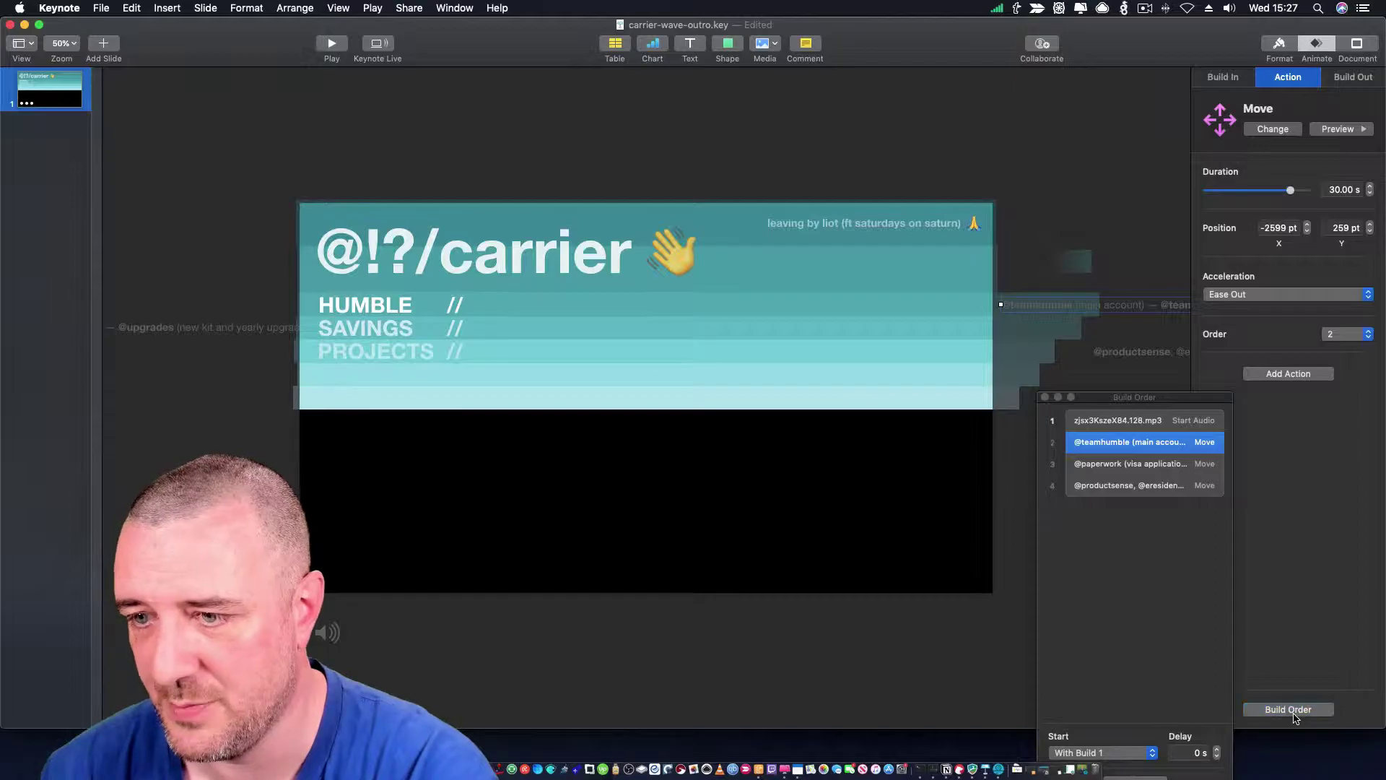
{"action": "left_click", "coordinate": [1157, 464]}
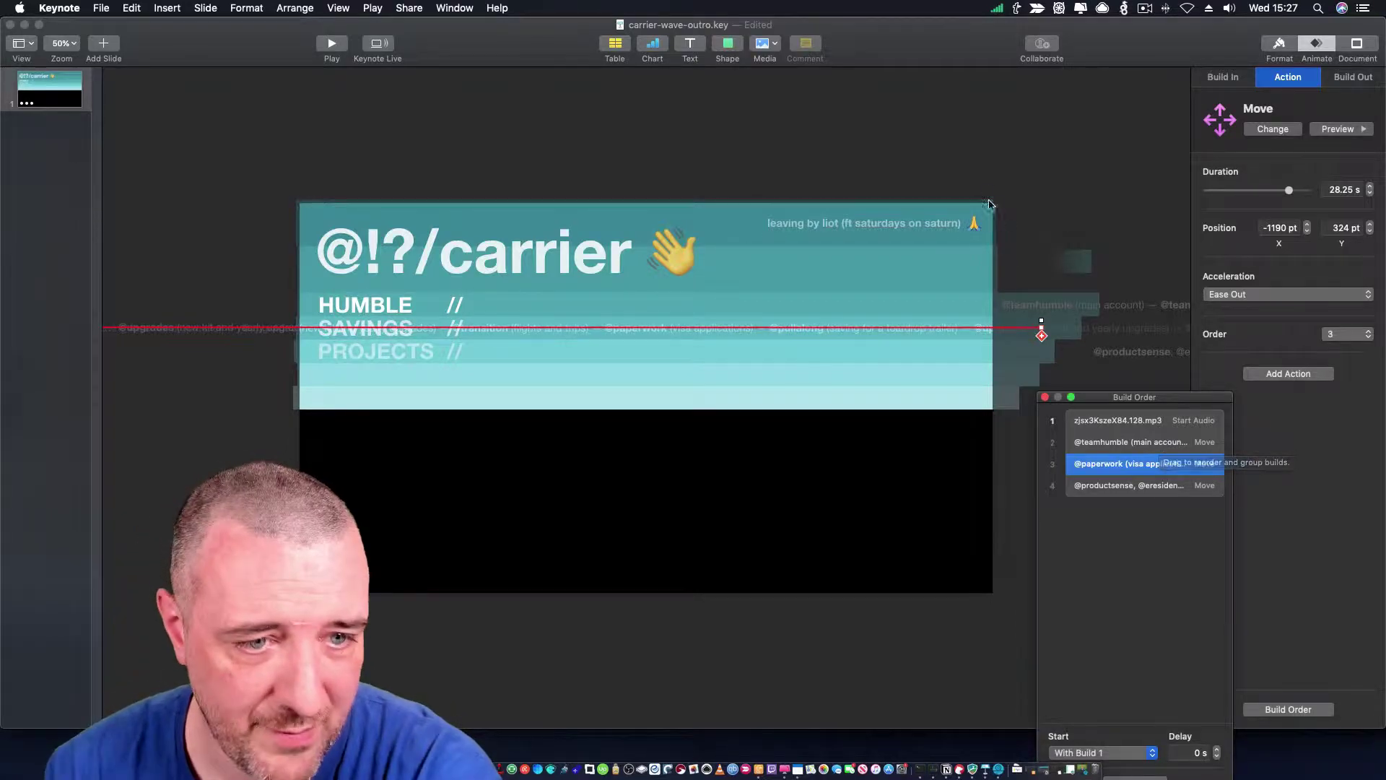
{"action": "left_click", "coordinate": [1047, 387]}
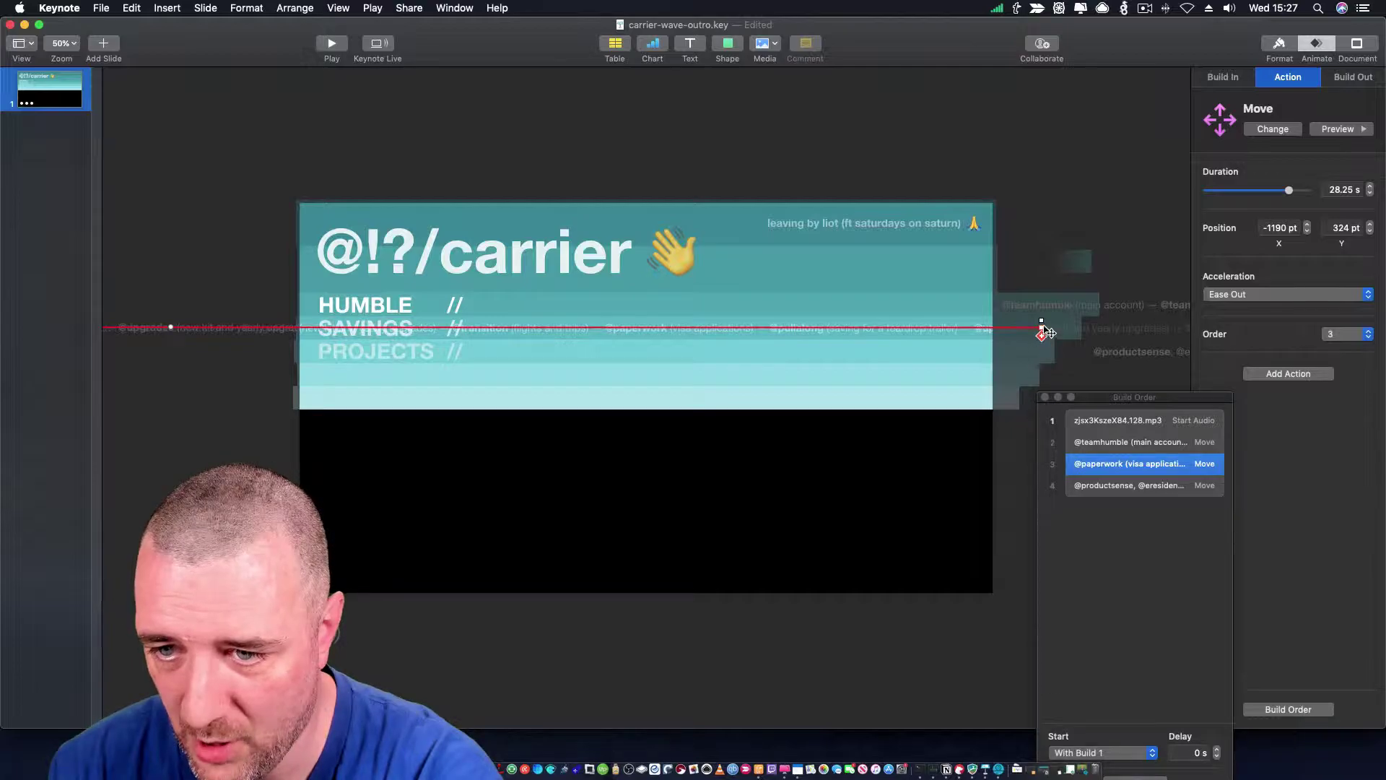
{"action": "left_click_drag", "start_coordinate": [1045, 333], "coordinate": [647, 475]}
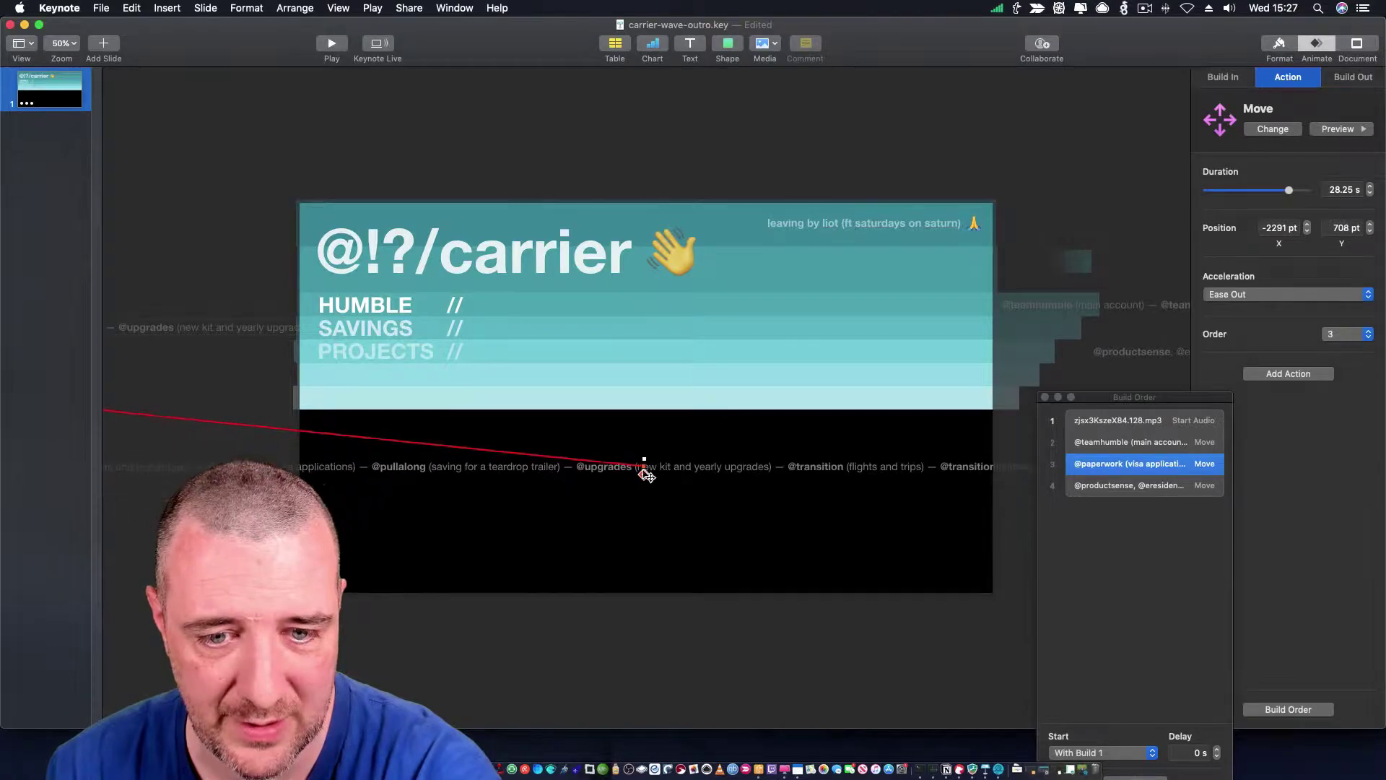
{"action": "left_click", "coordinate": [332, 45]}
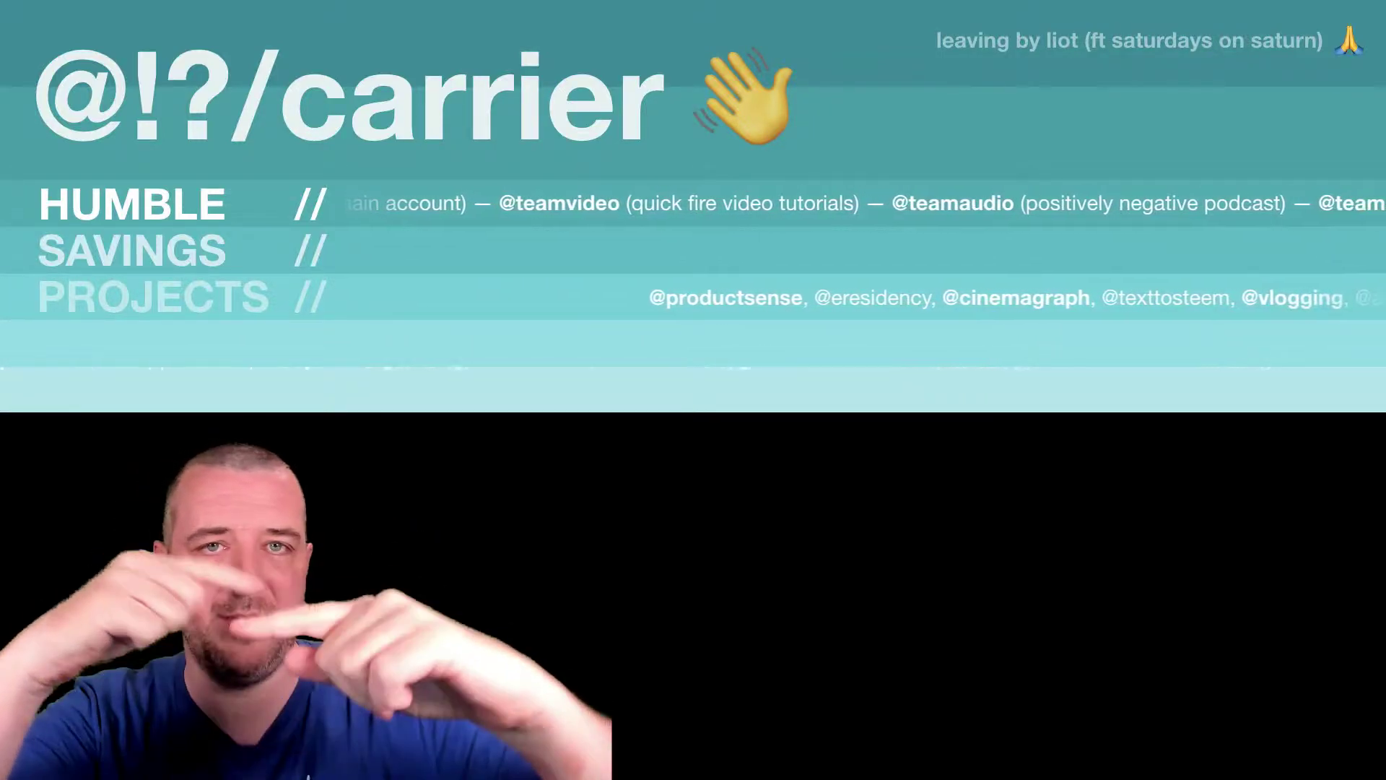
{"action": "key", "text": "Escape"}
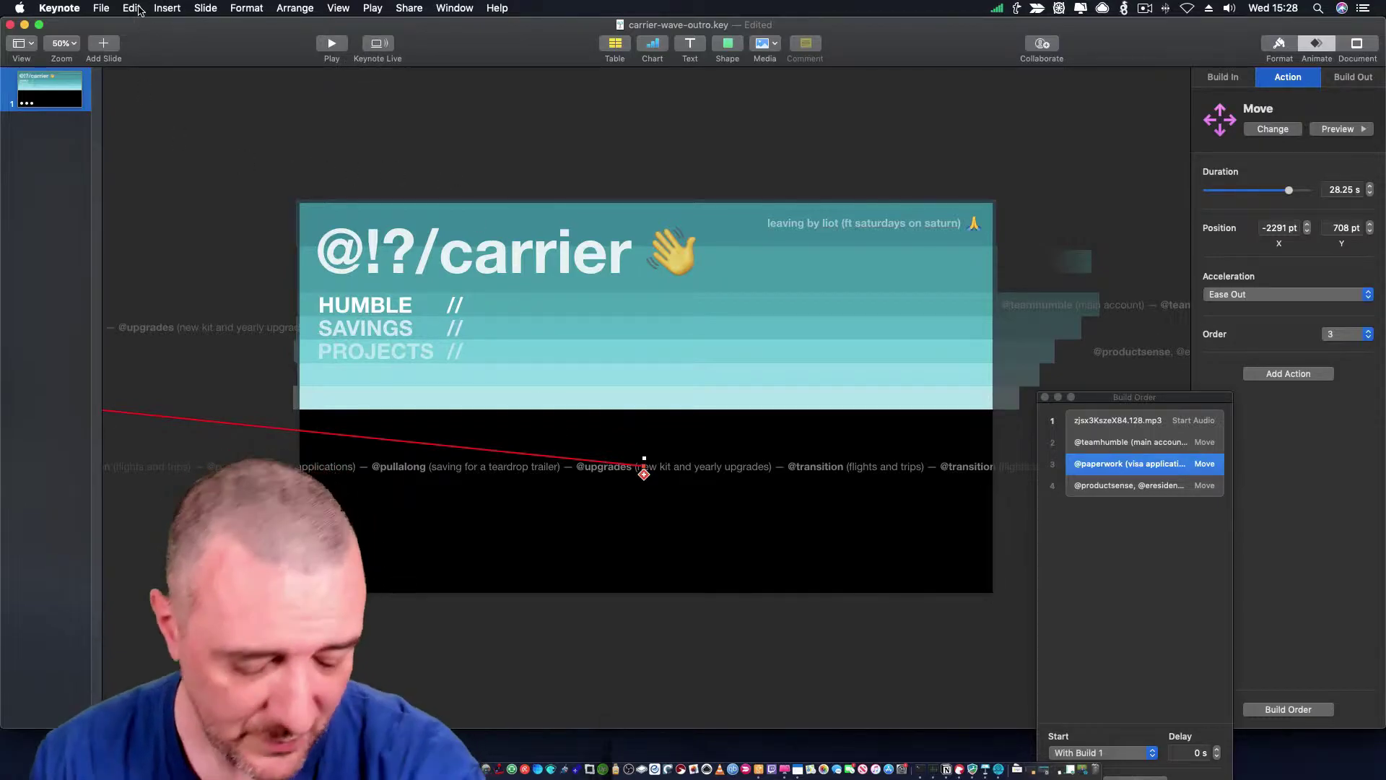
{"action": "key", "text": "super+z"}
{"action": "key", "text": "super+z"}
{"action": "key", "text": "super+z"}
{"action": "key", "text": "super+z"}
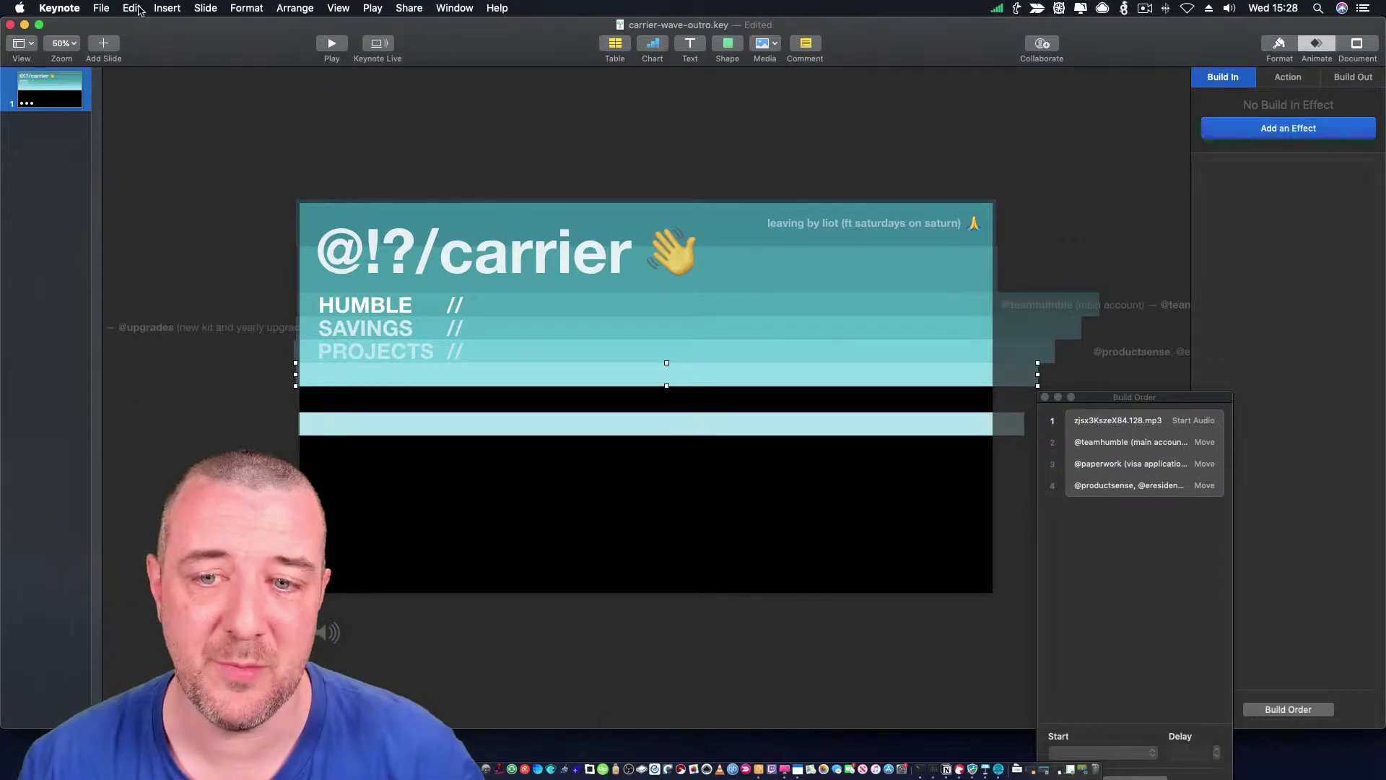
{"action": "key", "text": "super+z"}
{"action": "key", "text": "super+z"}
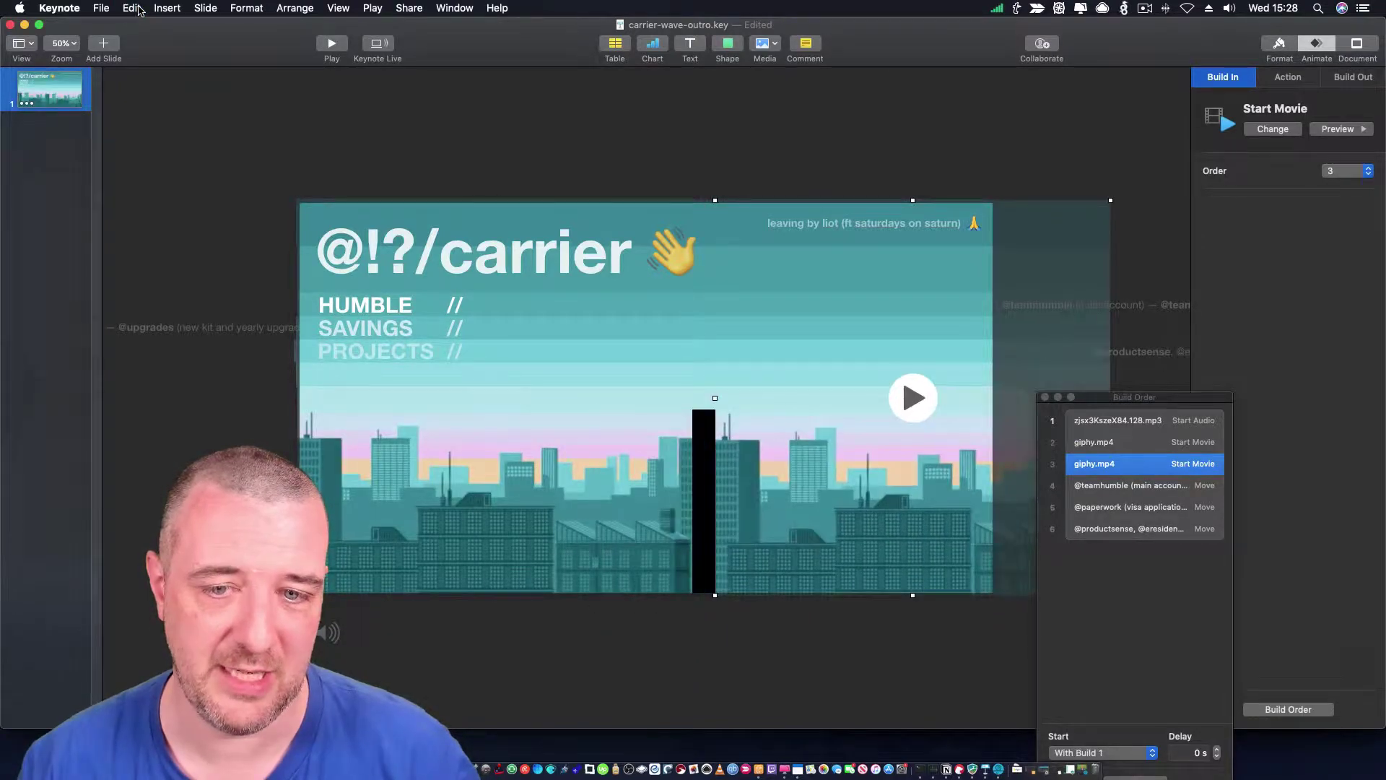
{"action": "left_click", "coordinate": [332, 44]}
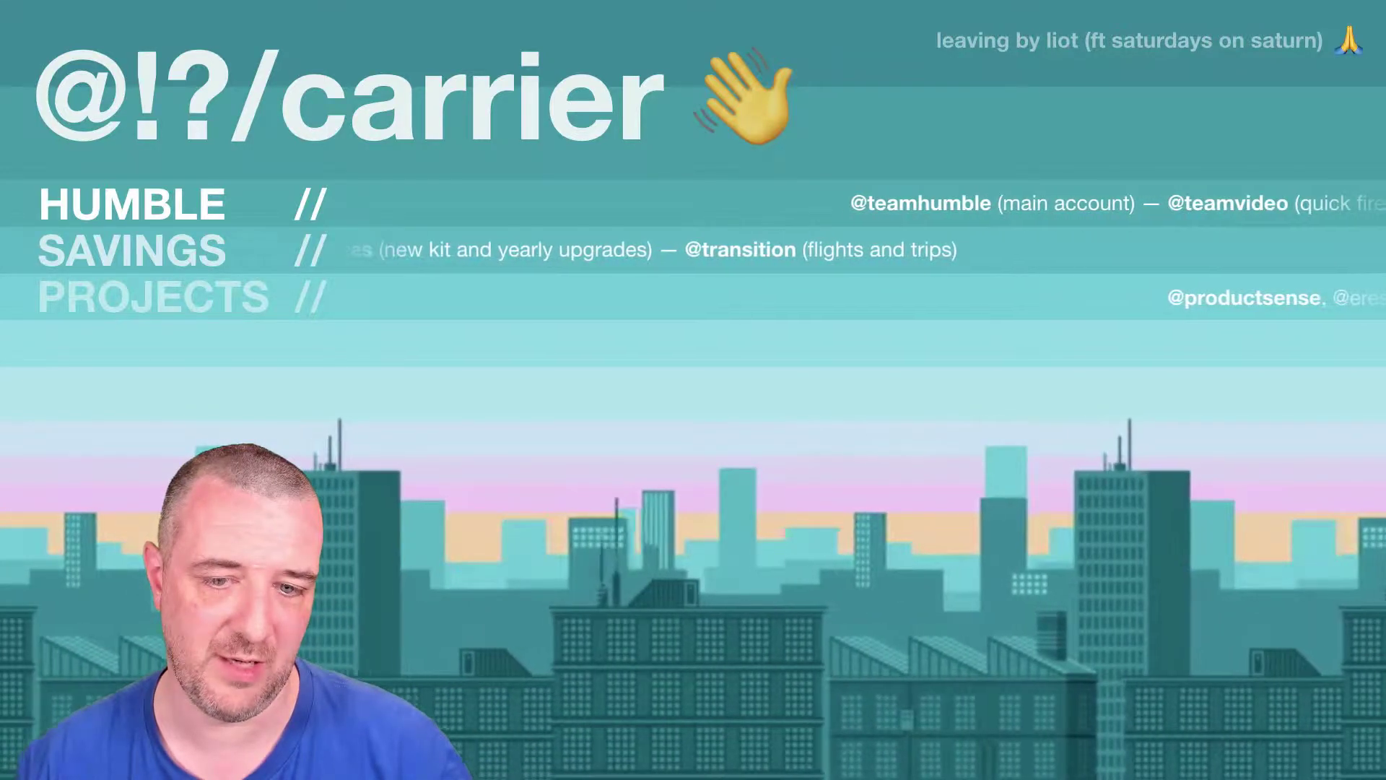
{"action": "key", "text": "Escape"}
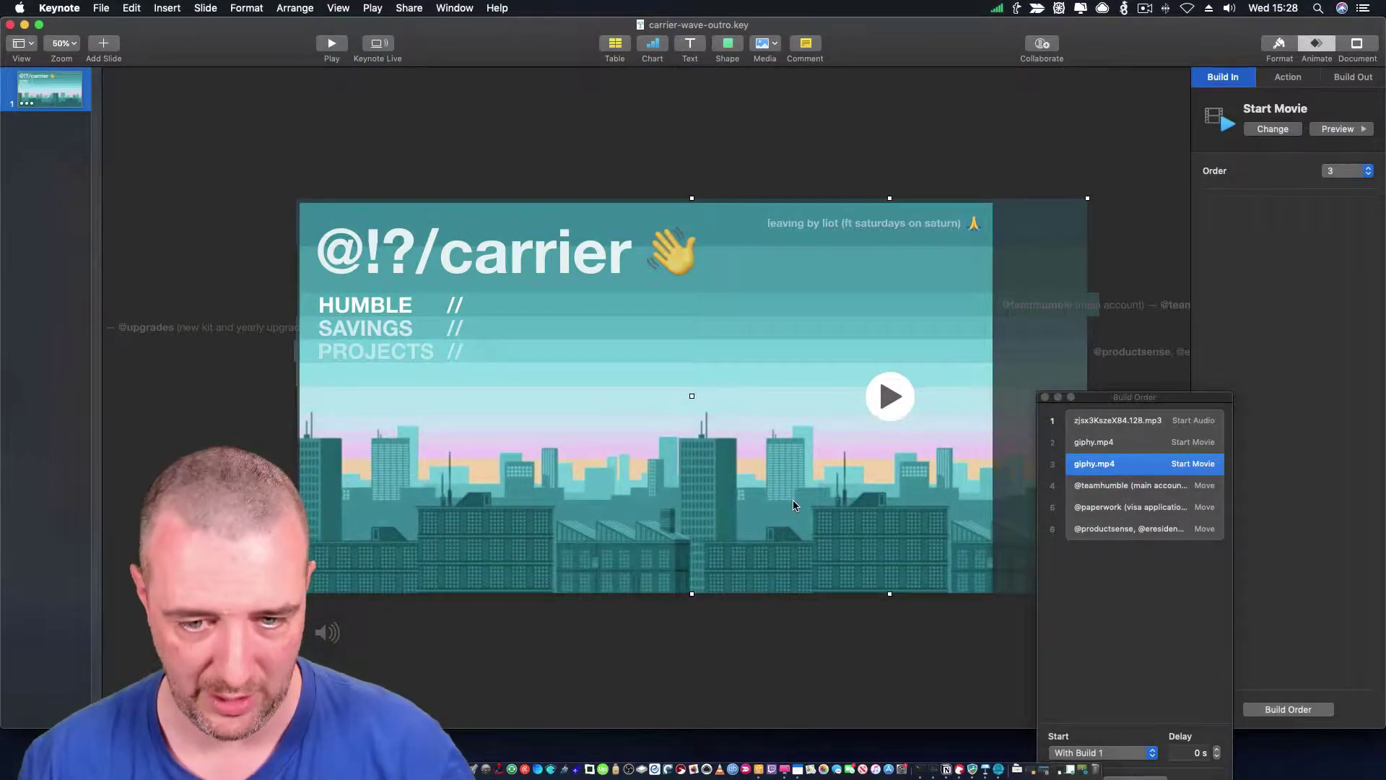
- Nudge the skyline movie slightly right and settle it back into place
{"action": "left_click_drag", "start_coordinate": [793, 499], "coordinate": [795, 500]}
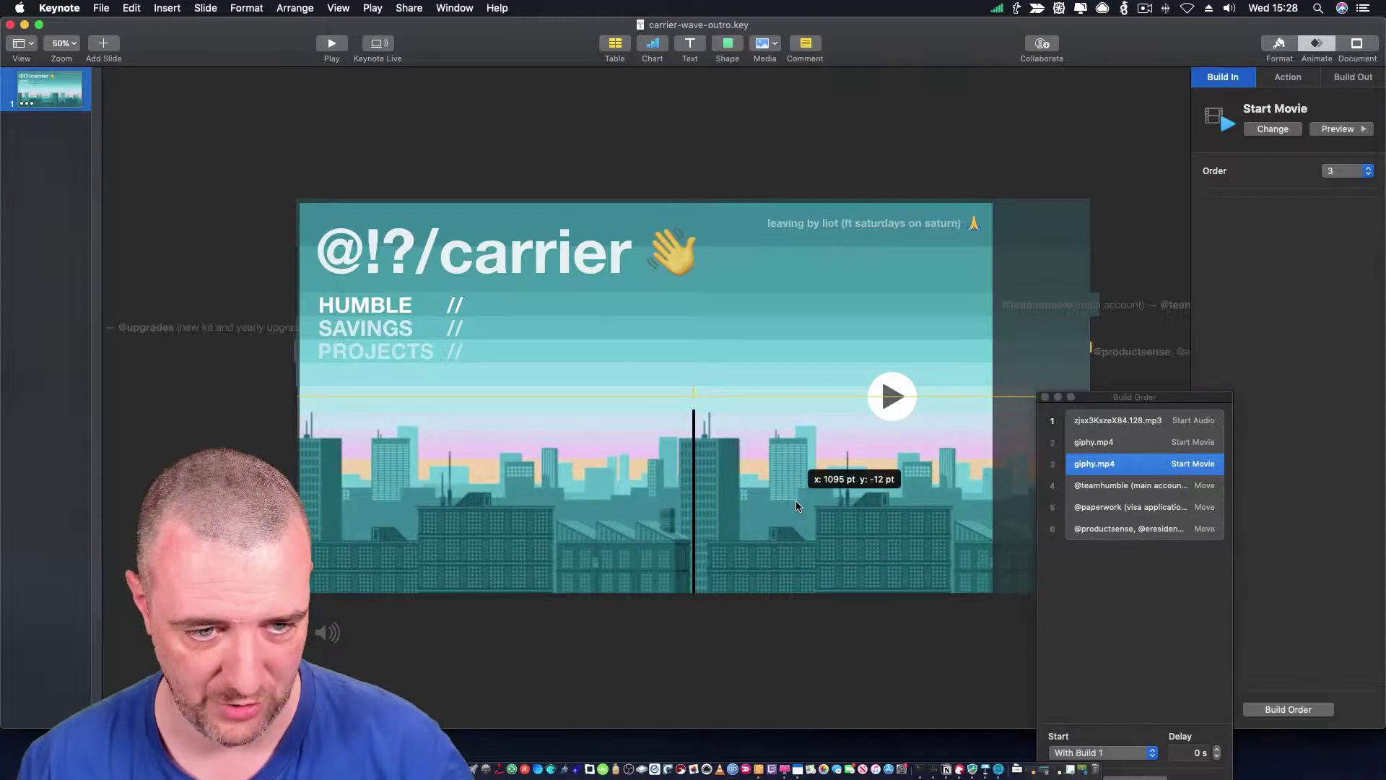
{"action": "left_click_drag", "start_coordinate": [795, 500], "coordinate": [793, 502]}
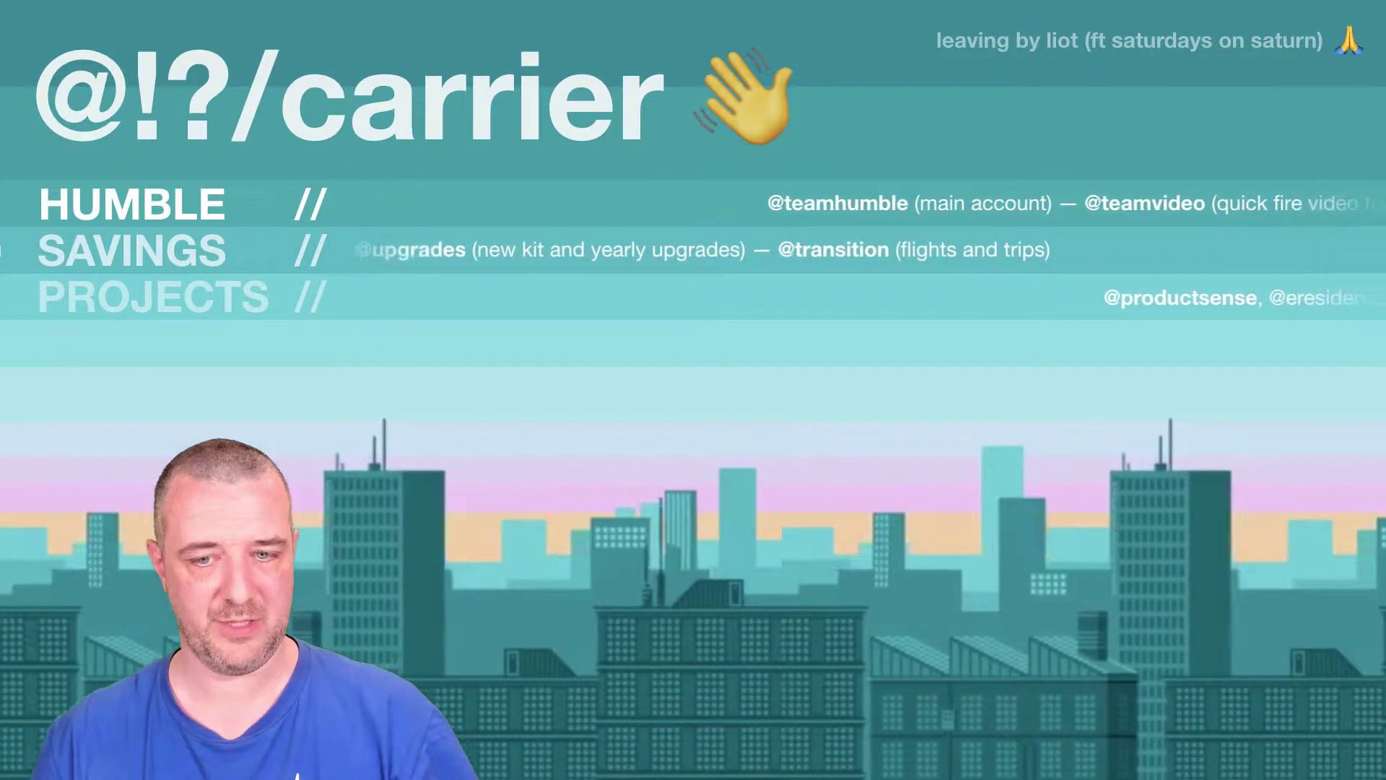
{"action": "key", "text": "Escape"}
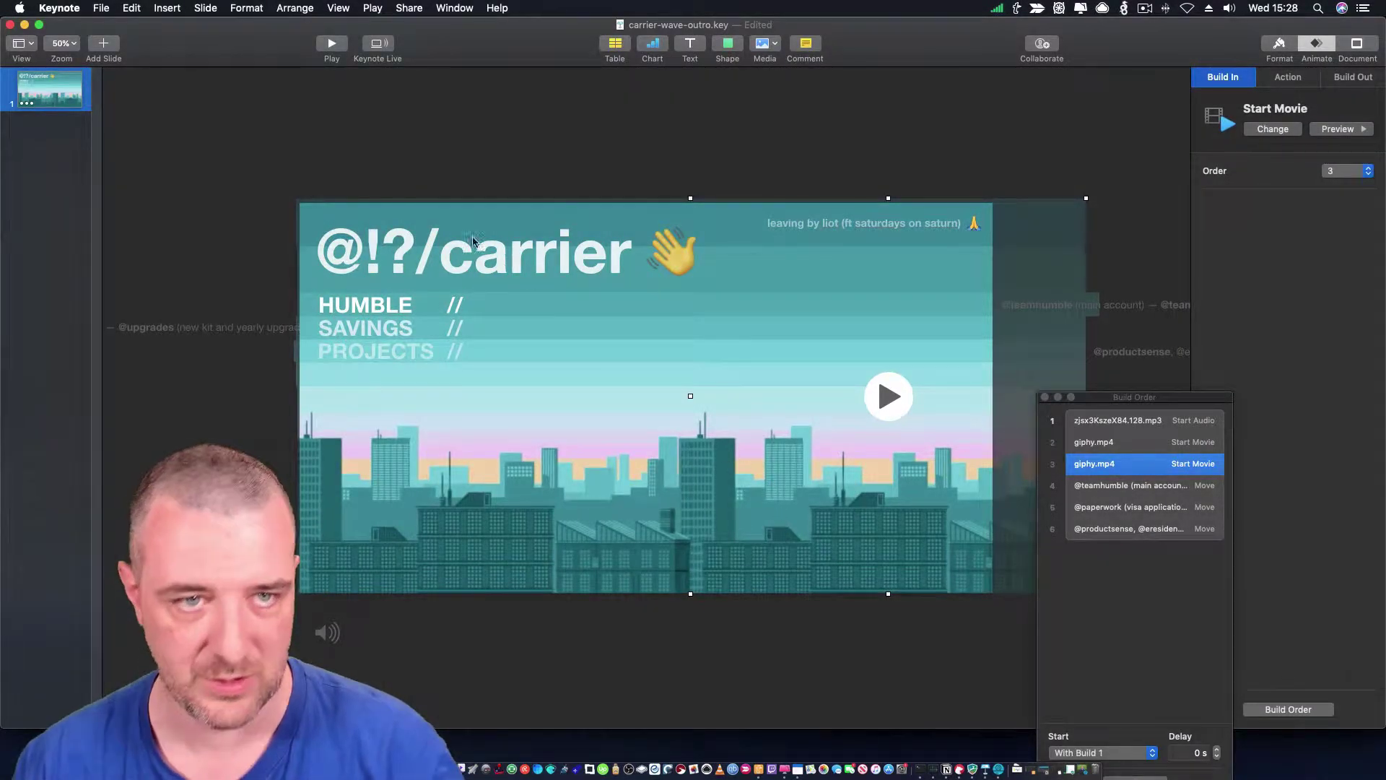
- Replay the slide full screen a few more times, then select the scrolling text line beside SAVINGS
{"action": "left_click", "coordinate": [322, 45]}
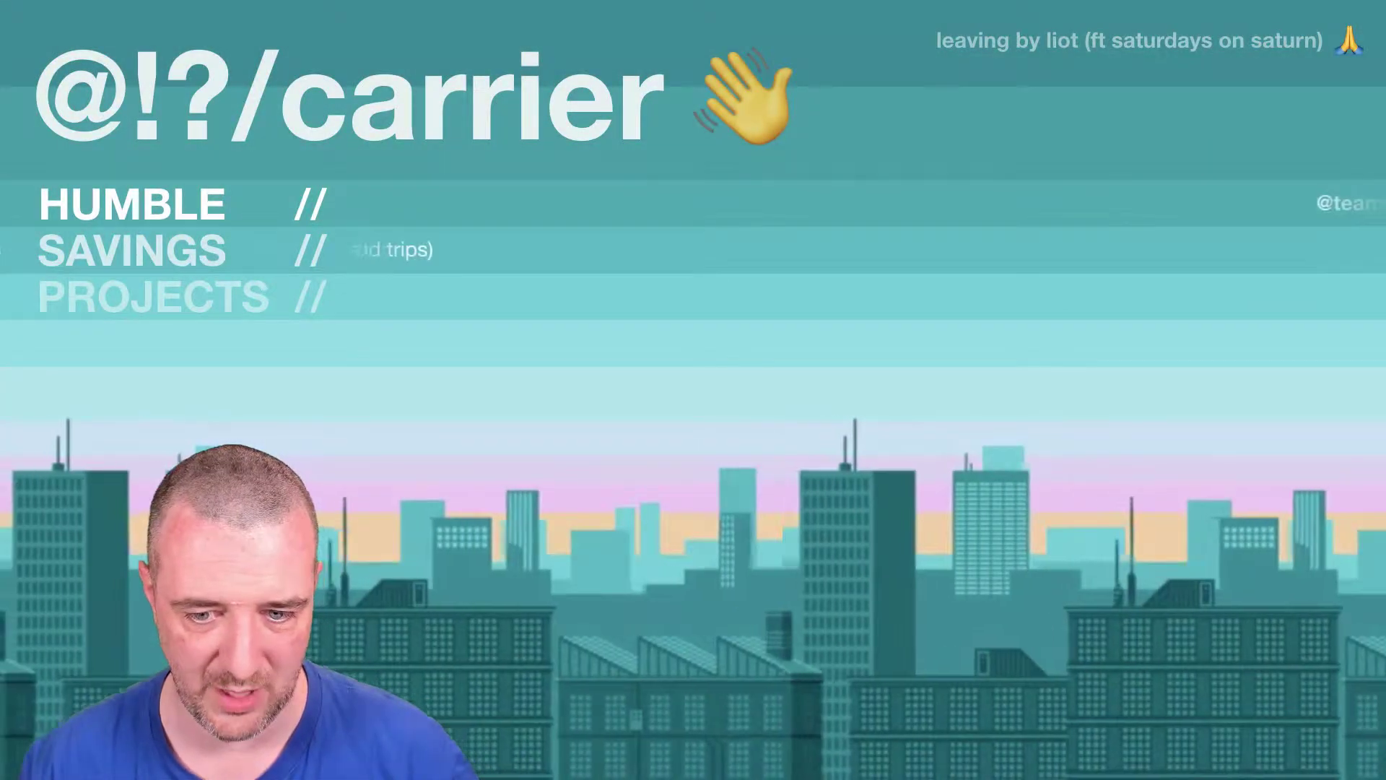
{"action": "key", "text": "Escape"}
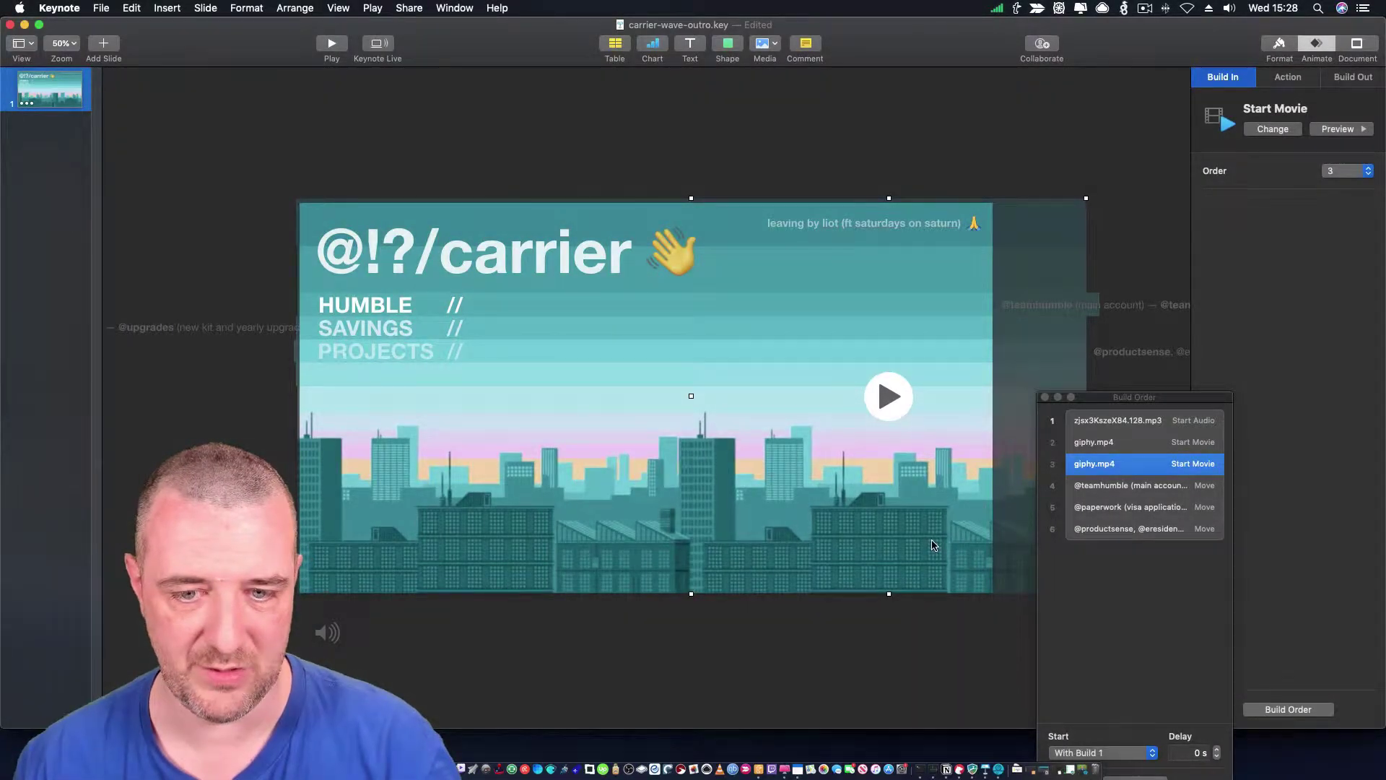
{"action": "left_click", "coordinate": [329, 50]}
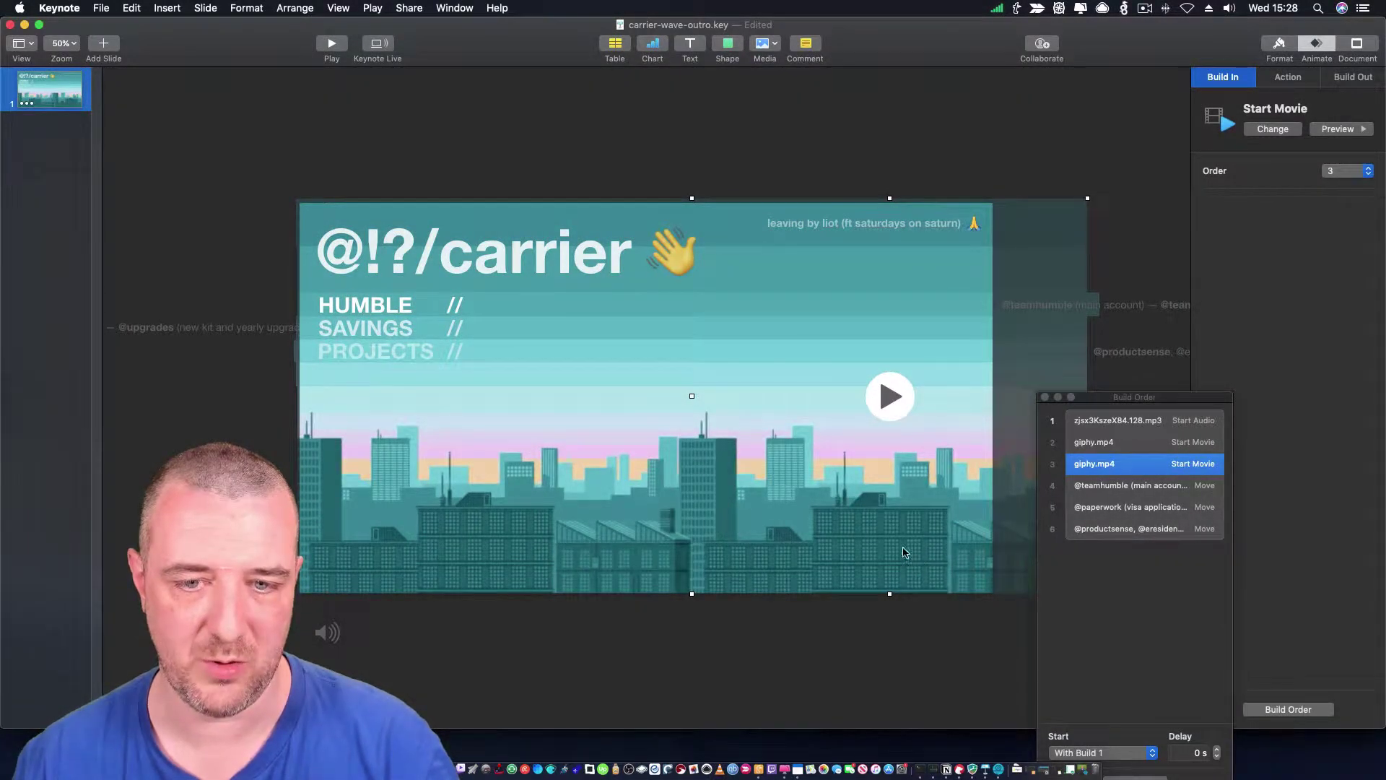
{"action": "left_click", "coordinate": [332, 47]}
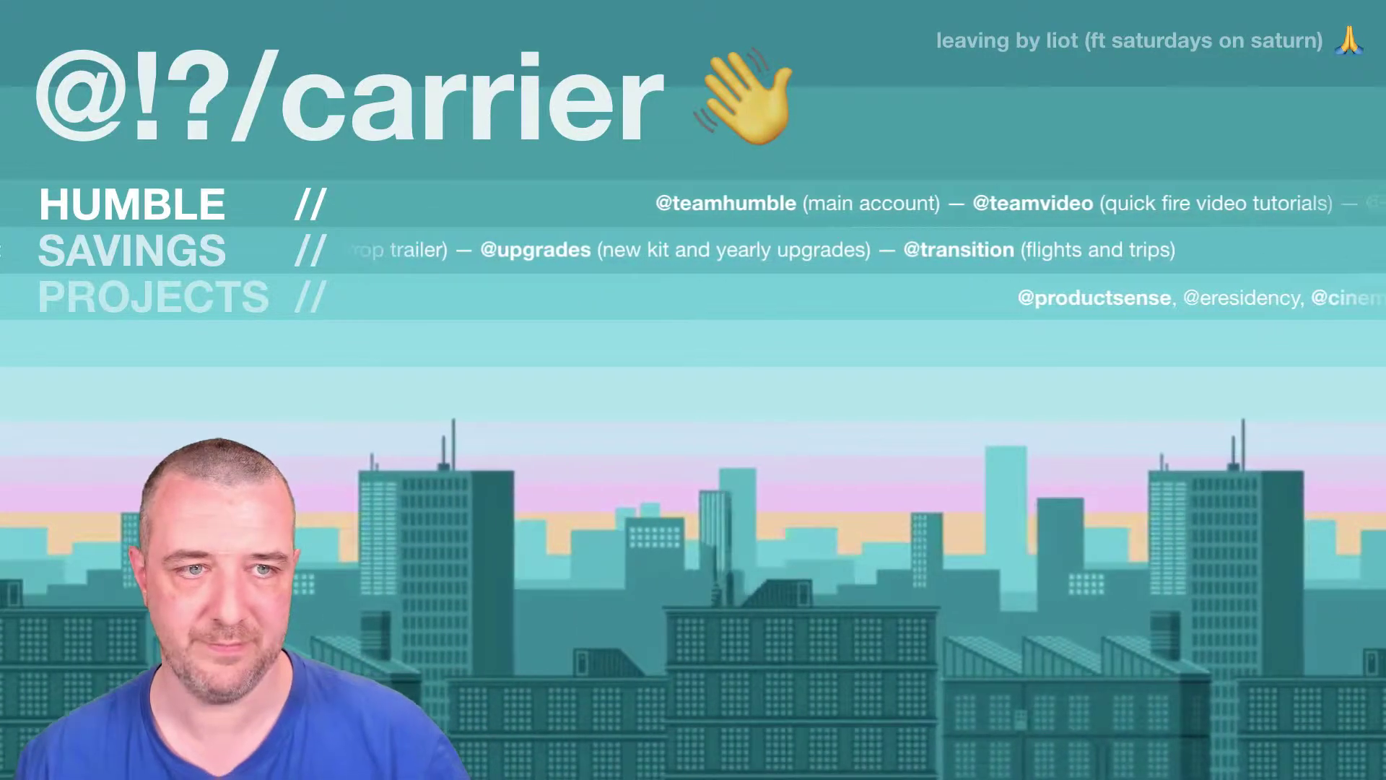
{"action": "key", "text": "Escape"}
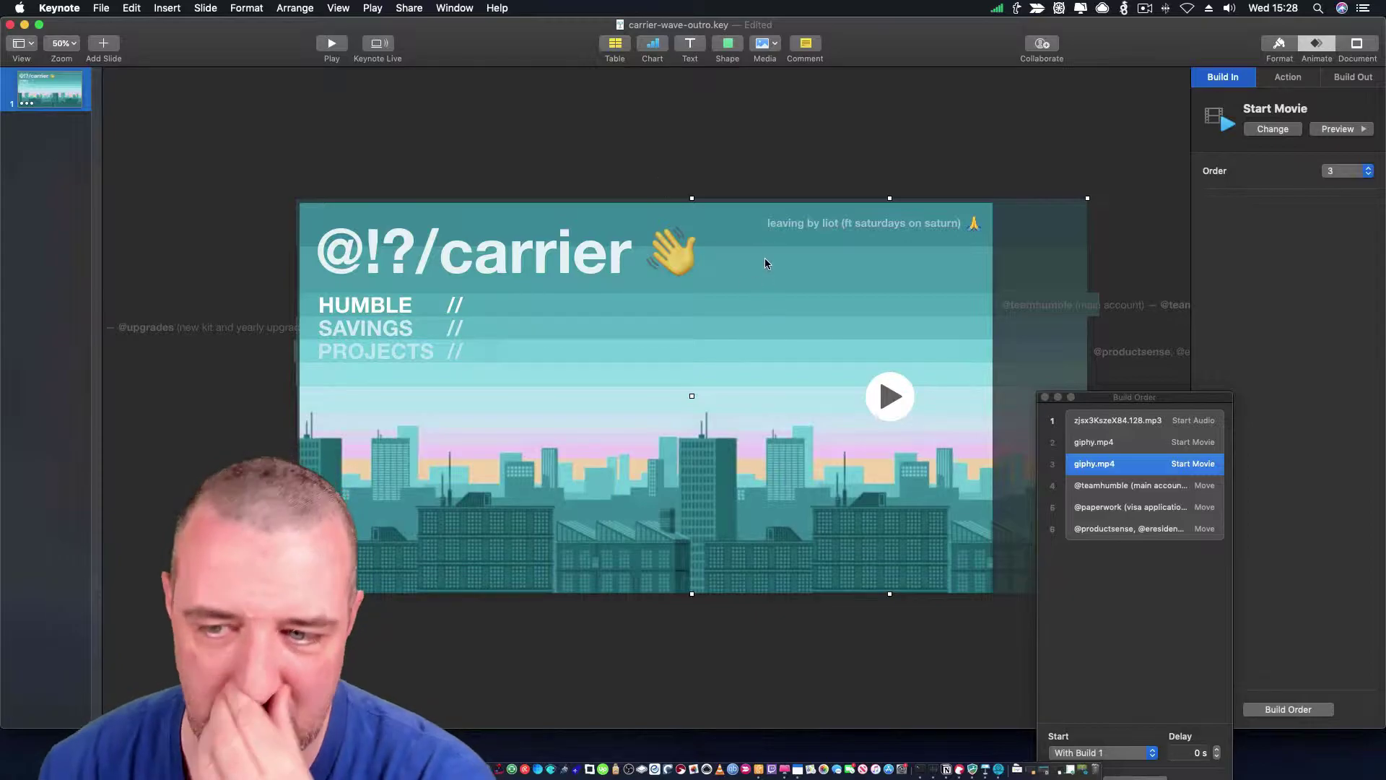
{"action": "left_click", "coordinate": [815, 157]}
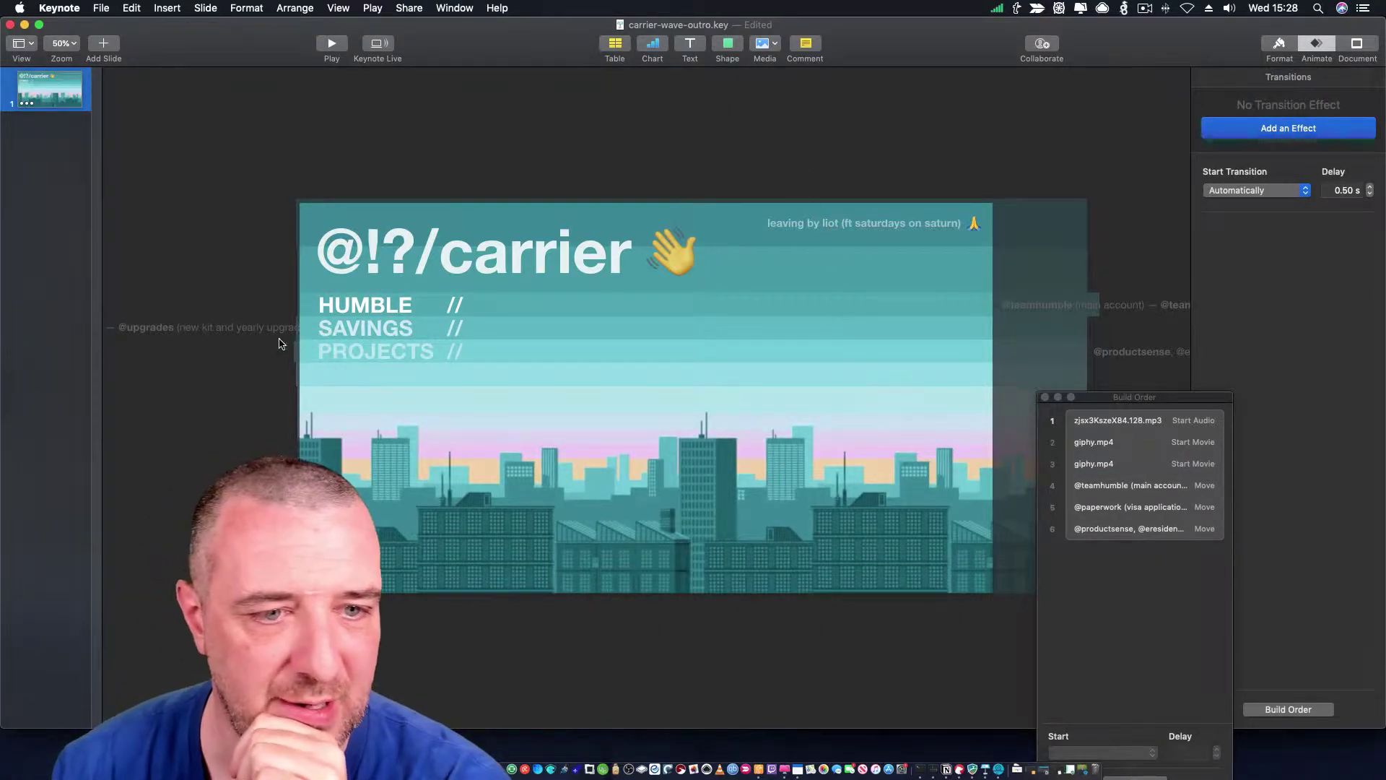
{"action": "left_click", "coordinate": [251, 331]}
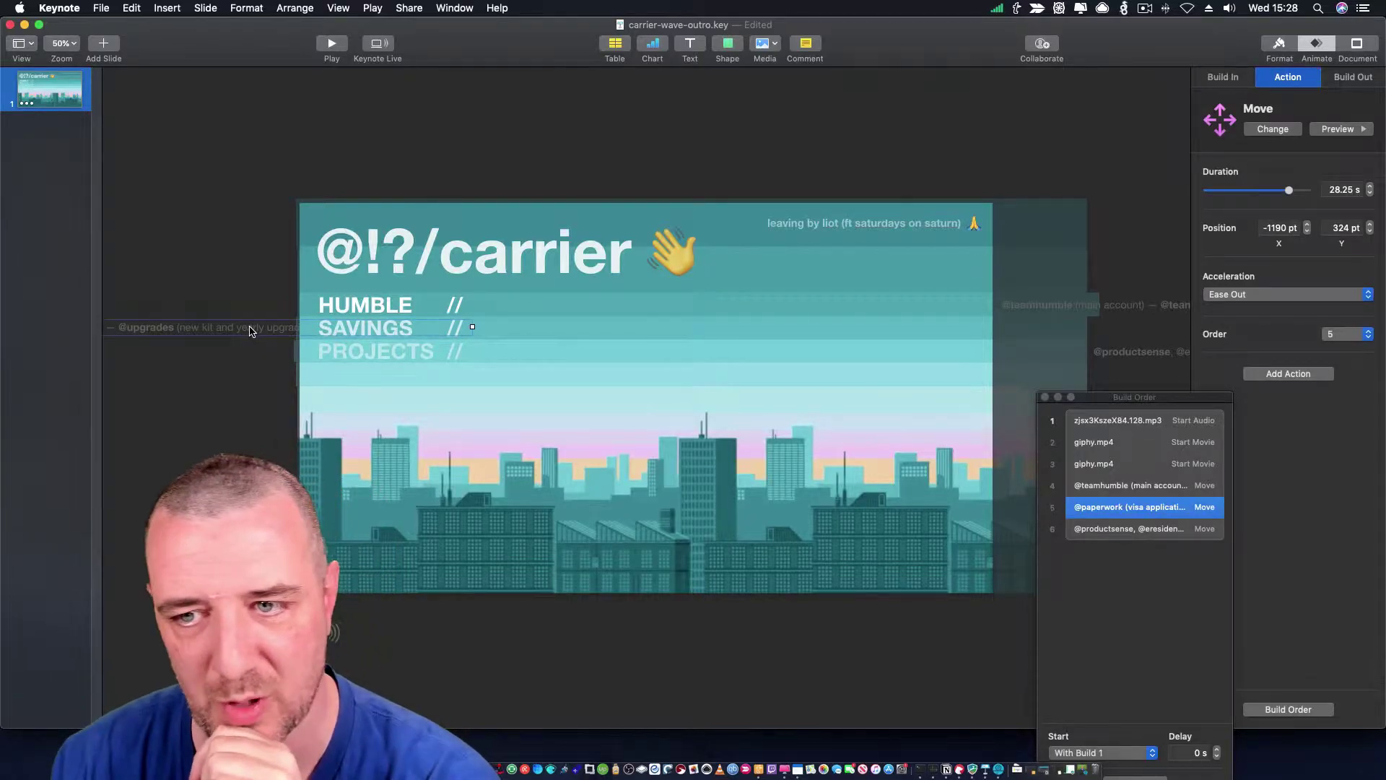